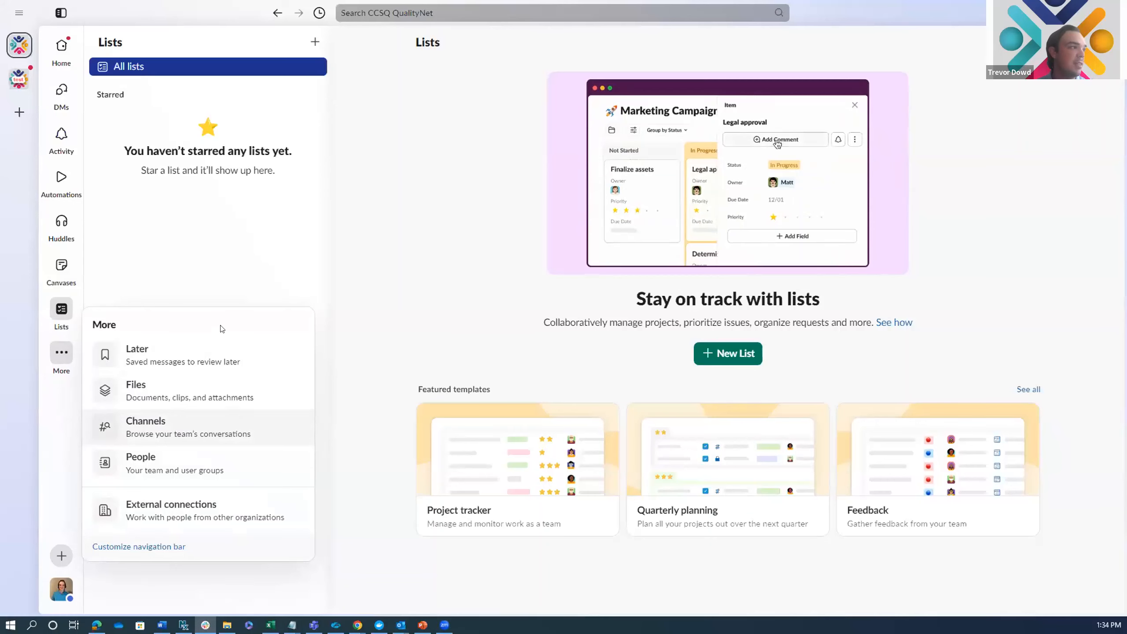
Step: Browse all list templates, previewing Quarterly planning, Feedback, Help requests and To-do list, and close the template gallery
mouse_move(63, 314)
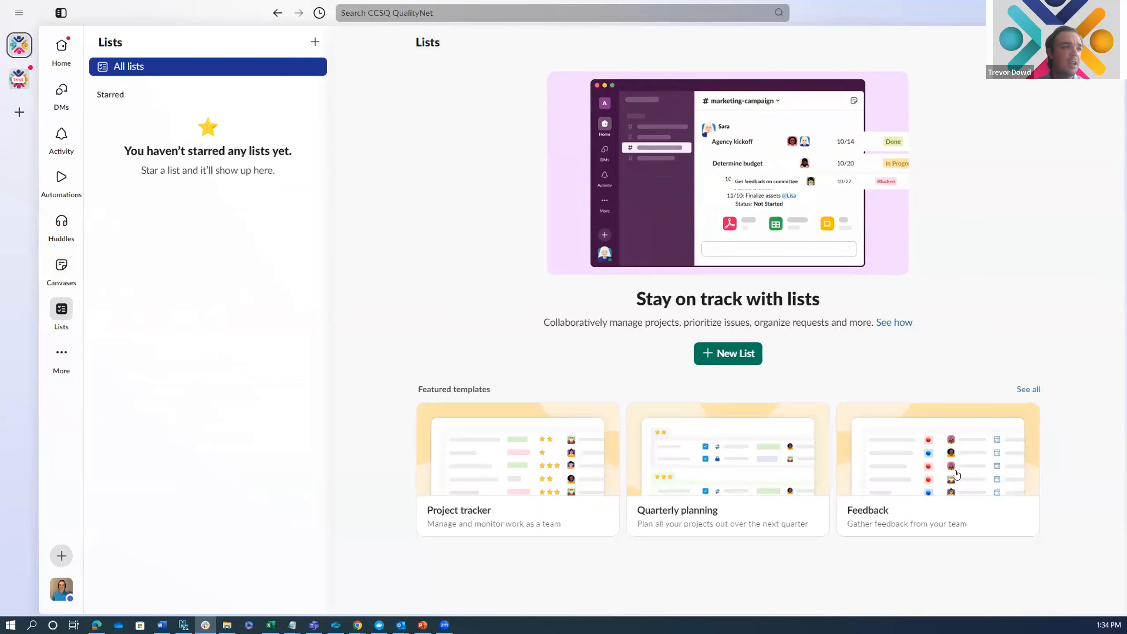
left_click(1028, 390)
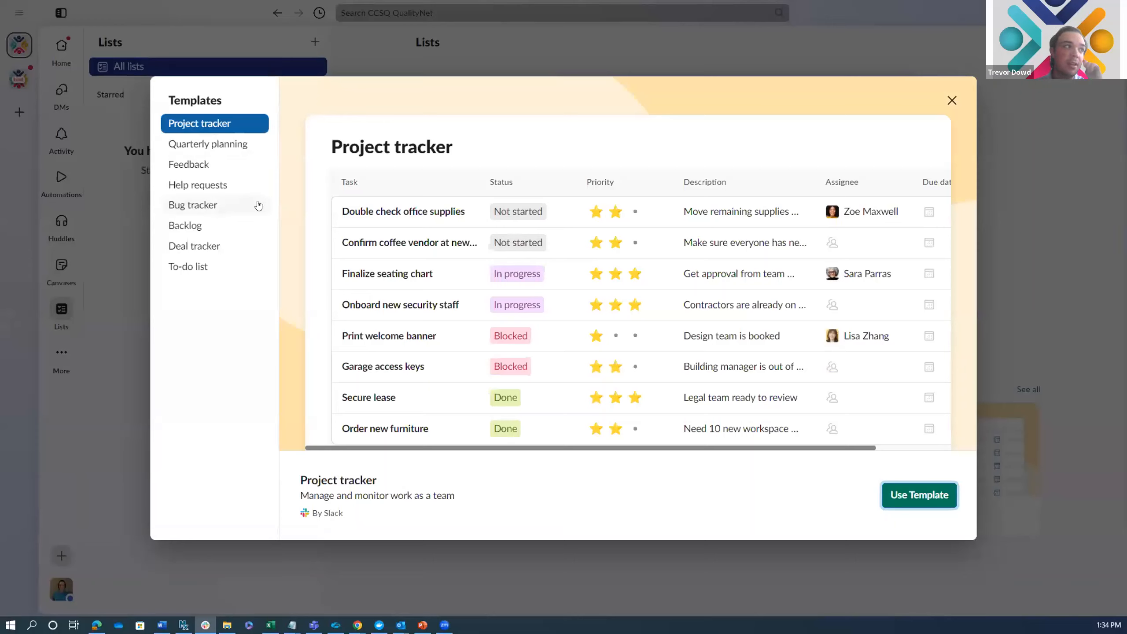
left_click(203, 148)
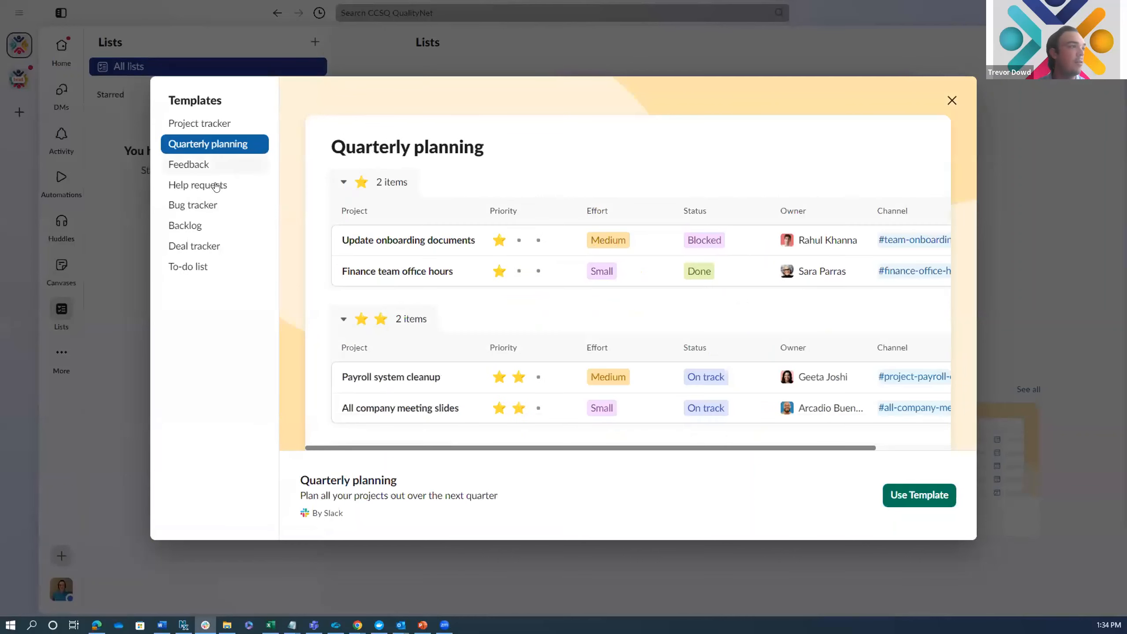
left_click(214, 168)
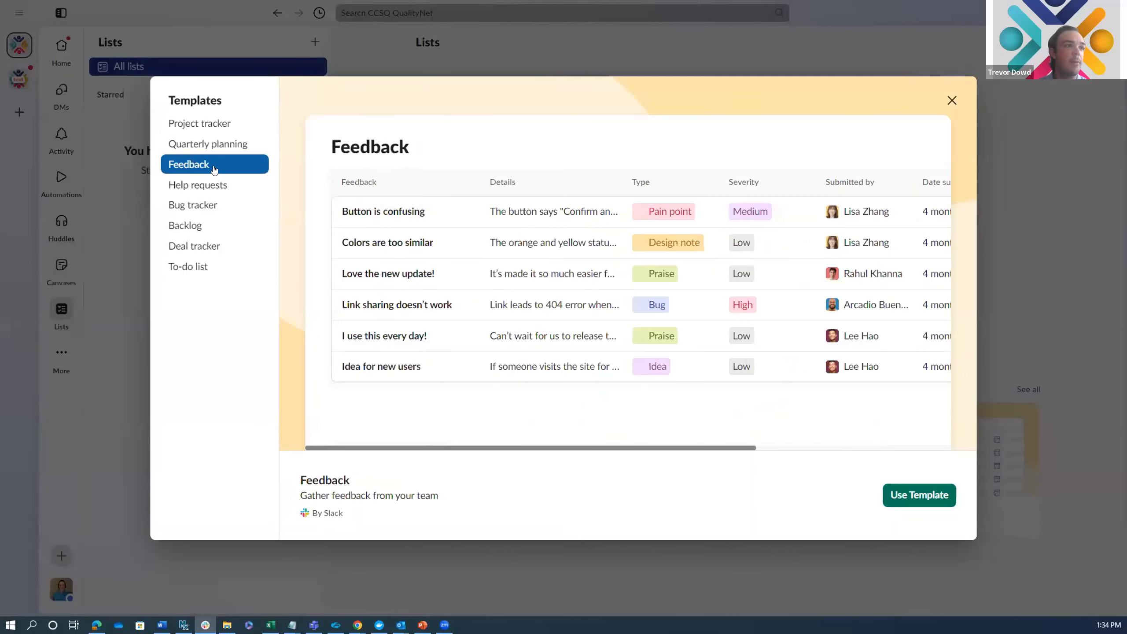
left_click(242, 187)
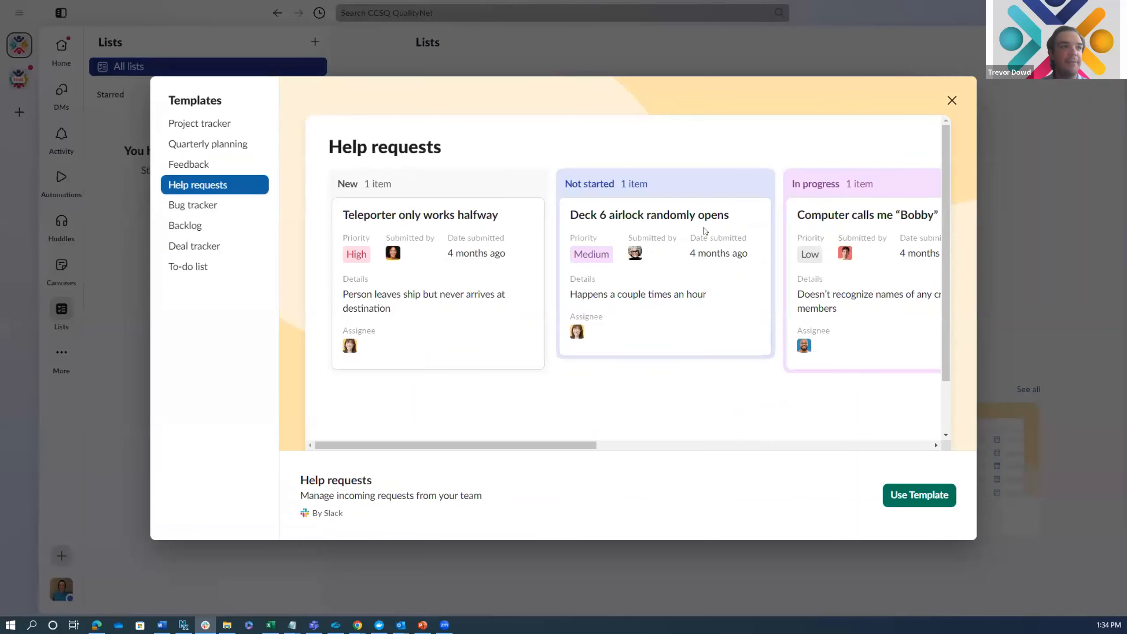
left_click(234, 268)
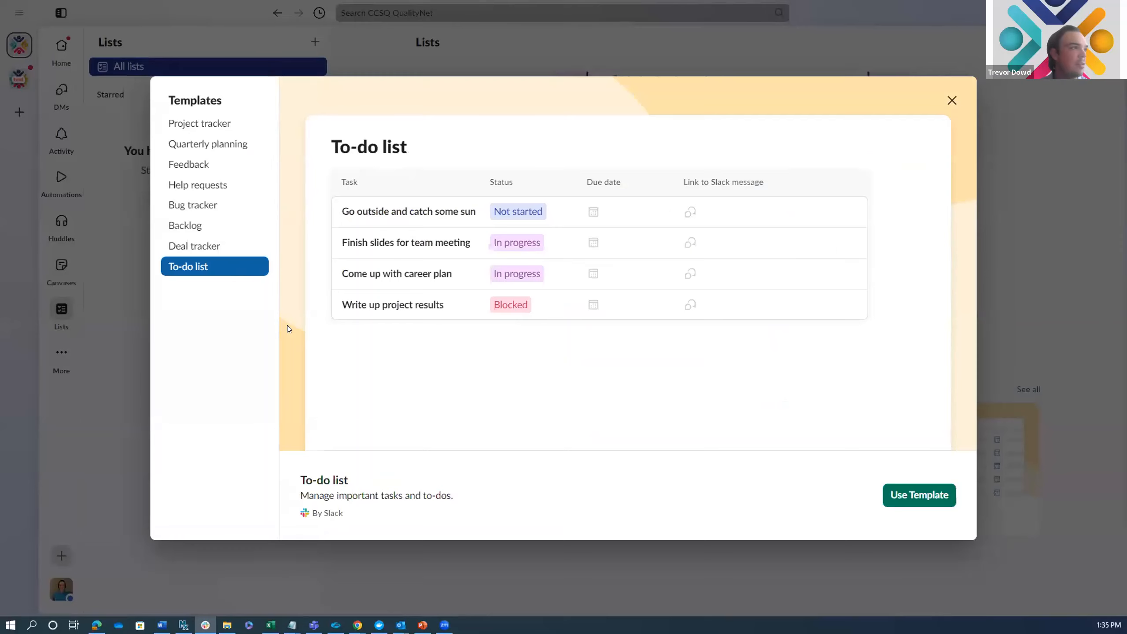
left_click(950, 101)
Step: Create a new blank list and title it "Demo August Chat"
left_click(730, 355)
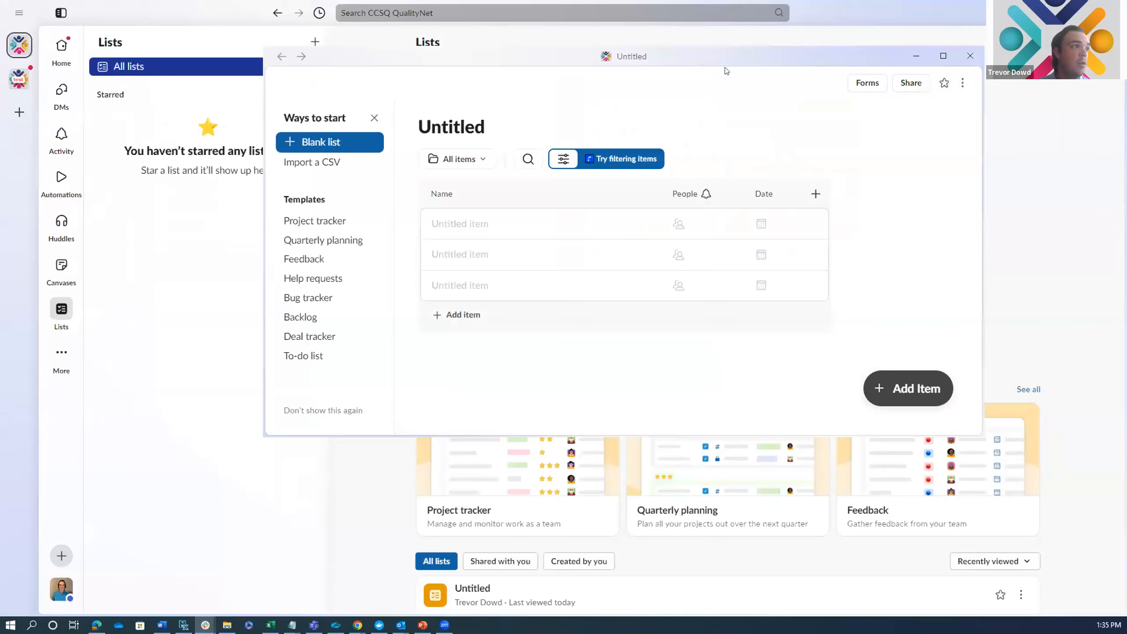
double_click(419, 127)
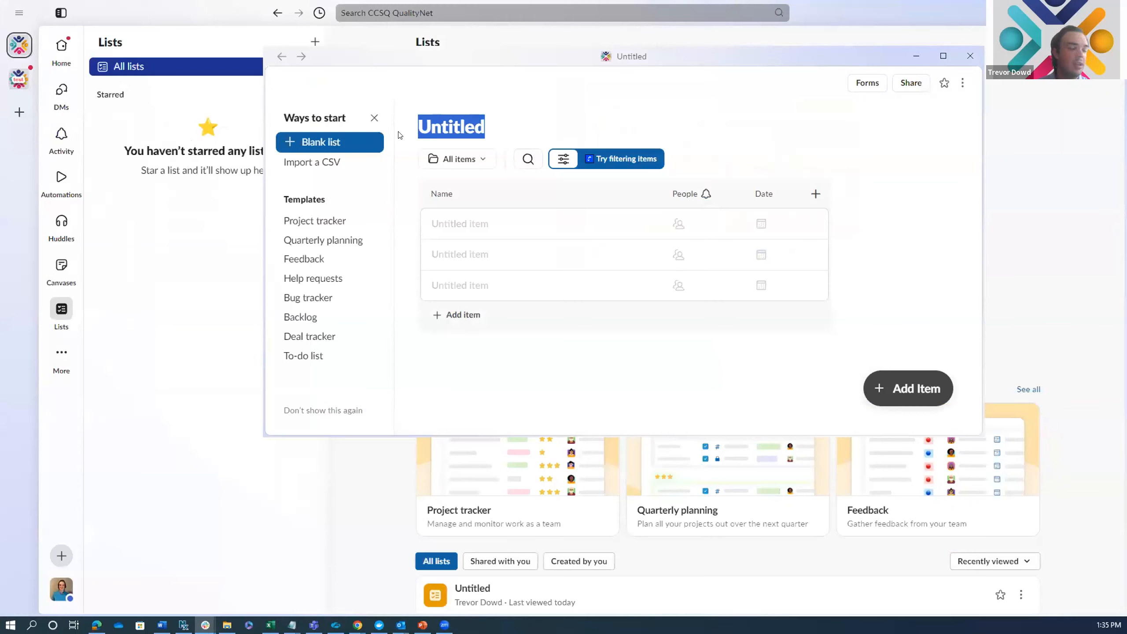
type("Demo ")
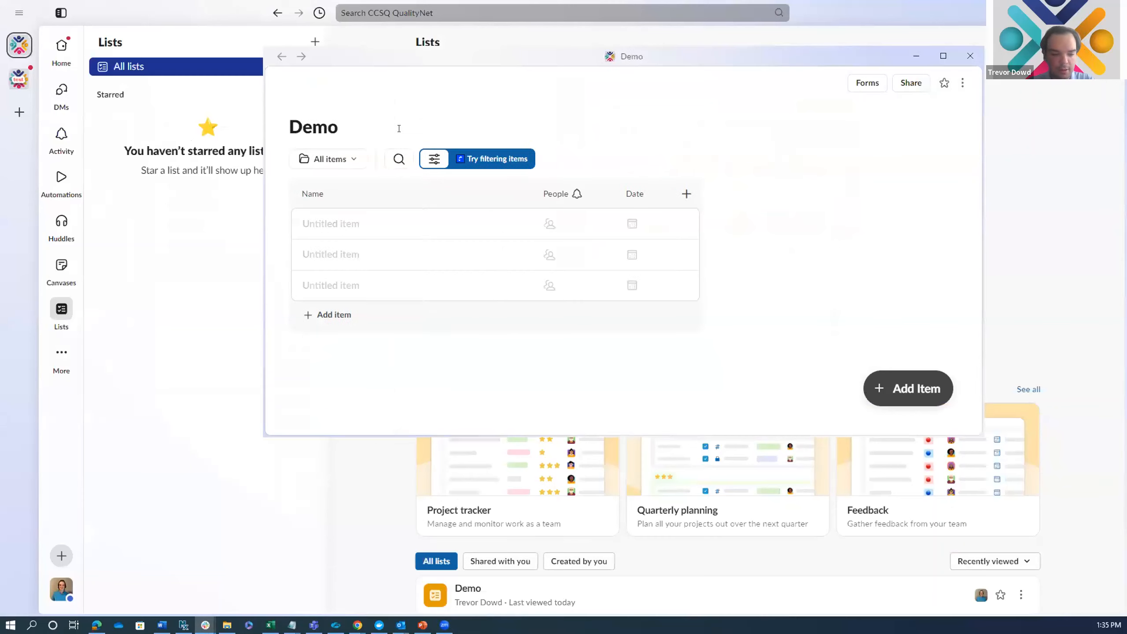
type("S")
key("BackSpace")
type("A")
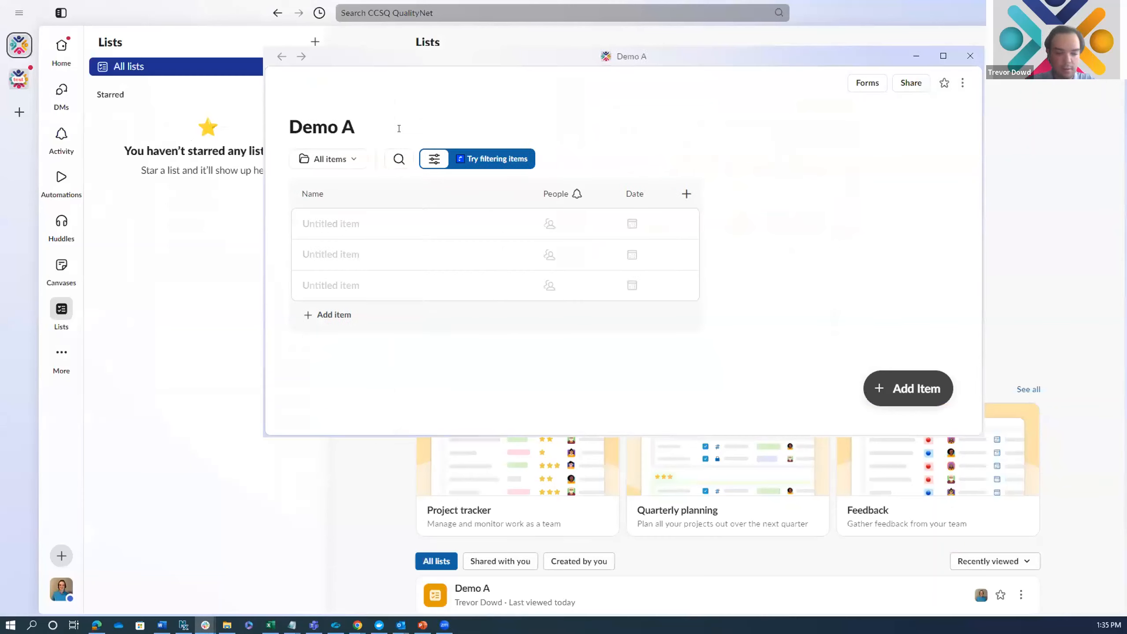
type("ugust")
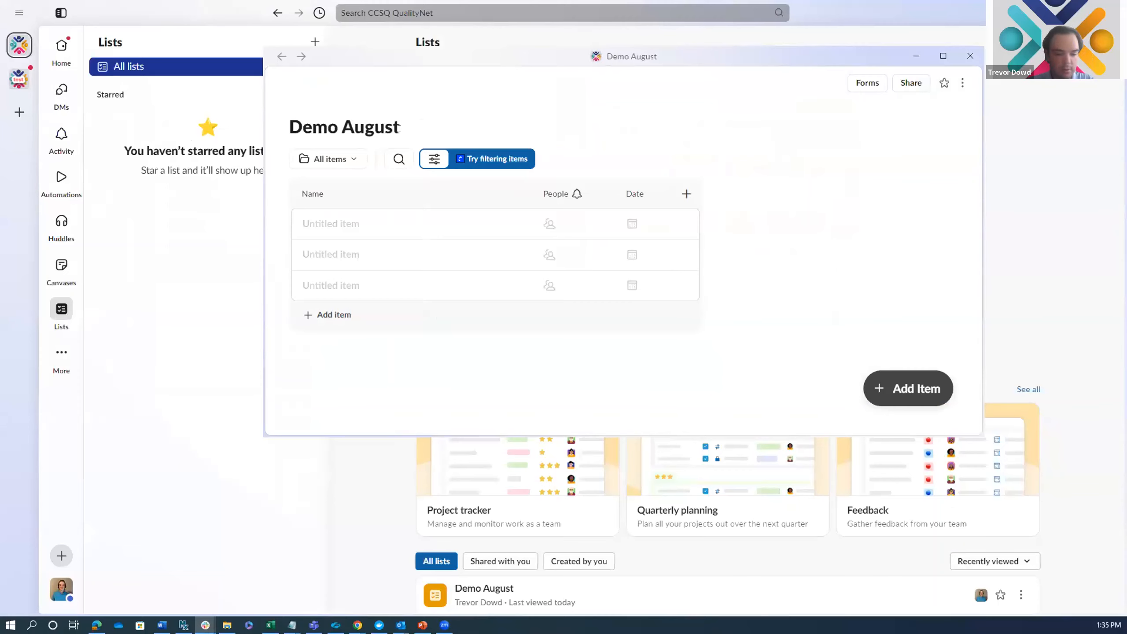
type(" Chat")
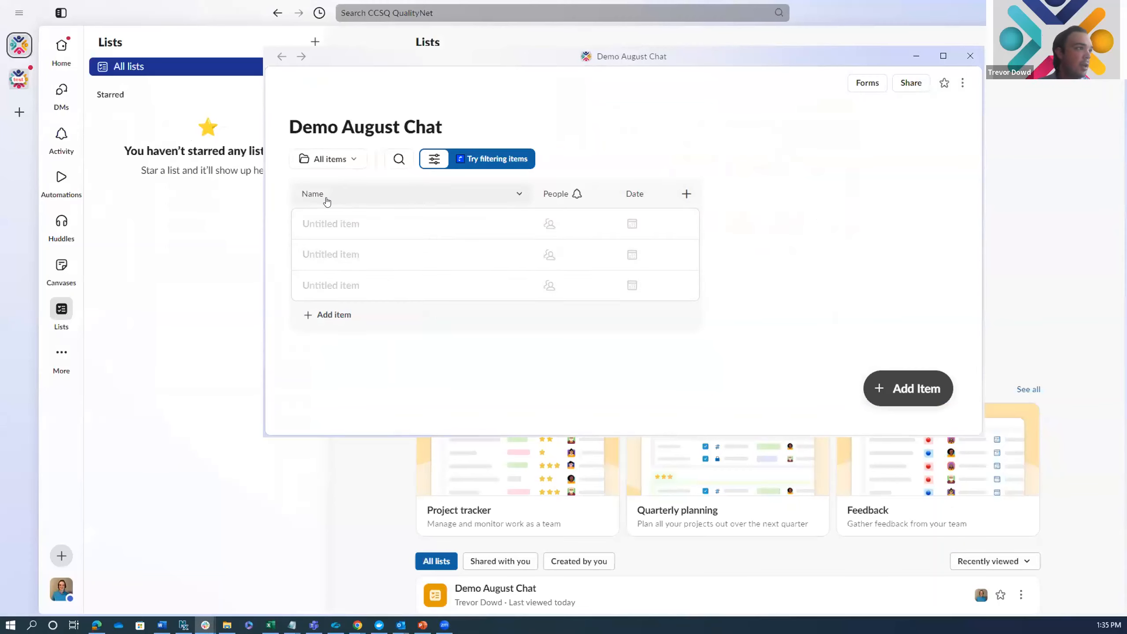
Step: Name the first item of the list "Item 1"
left_click(344, 224)
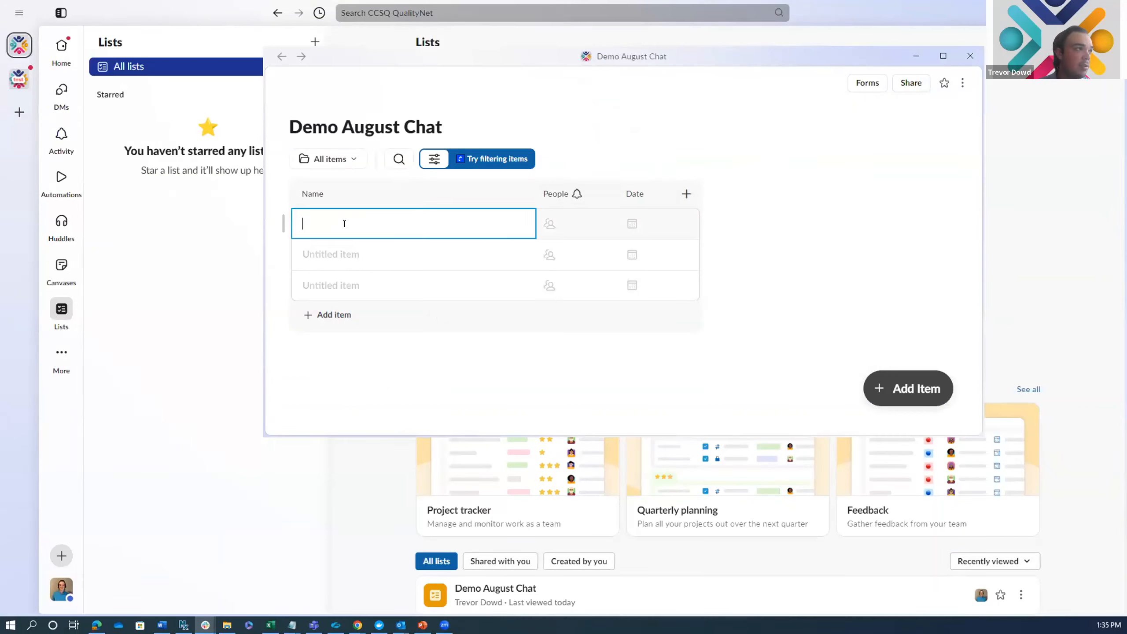
type("I")
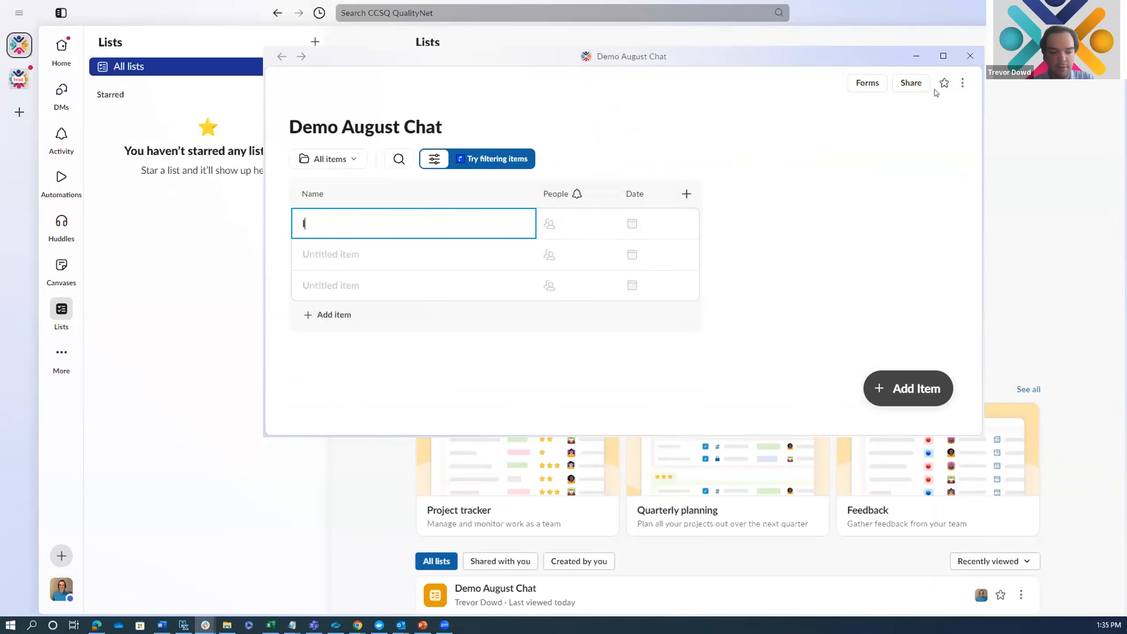
type("tem 1")
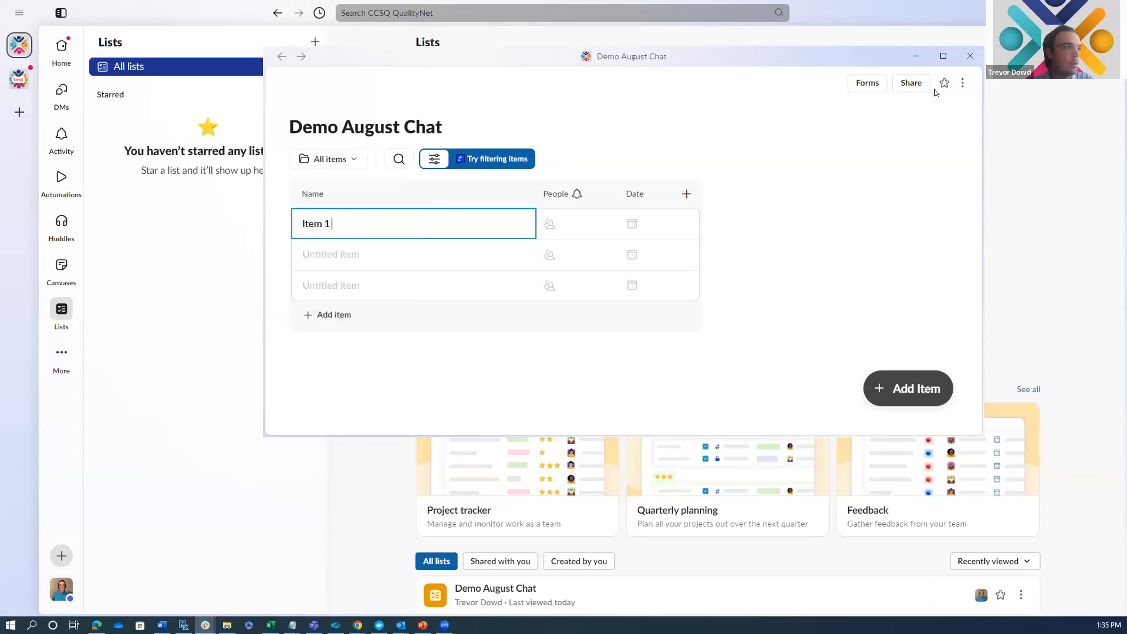
Step: Assign a team member to Item 1 and set its date to 08/02/2024
left_click(565, 233)
type("Wend")
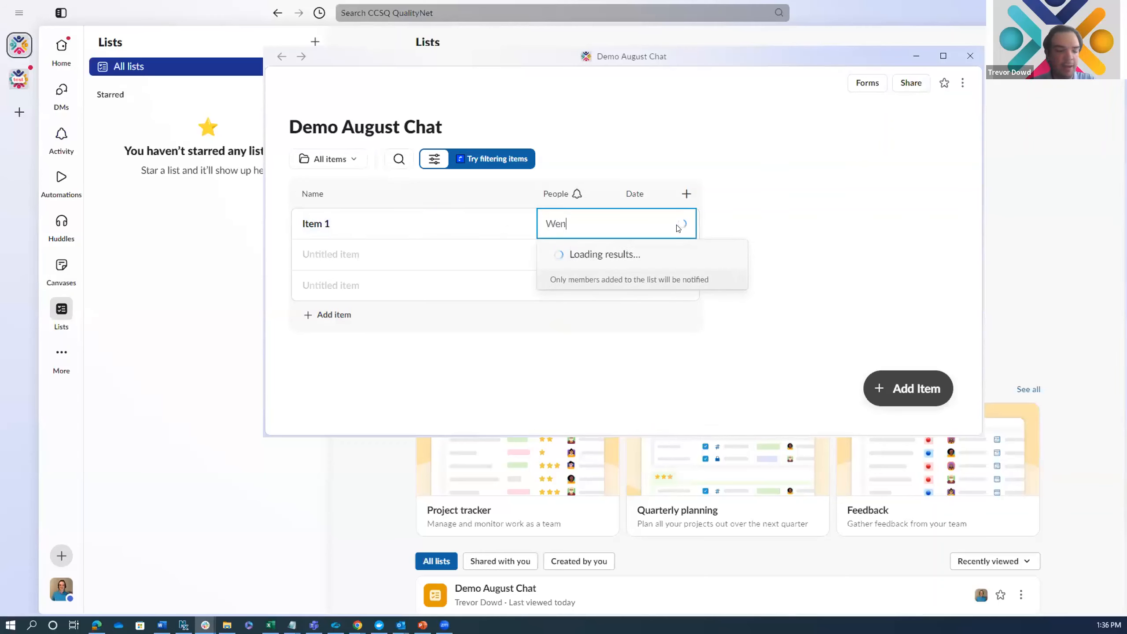
key("Return")
left_click(661, 220)
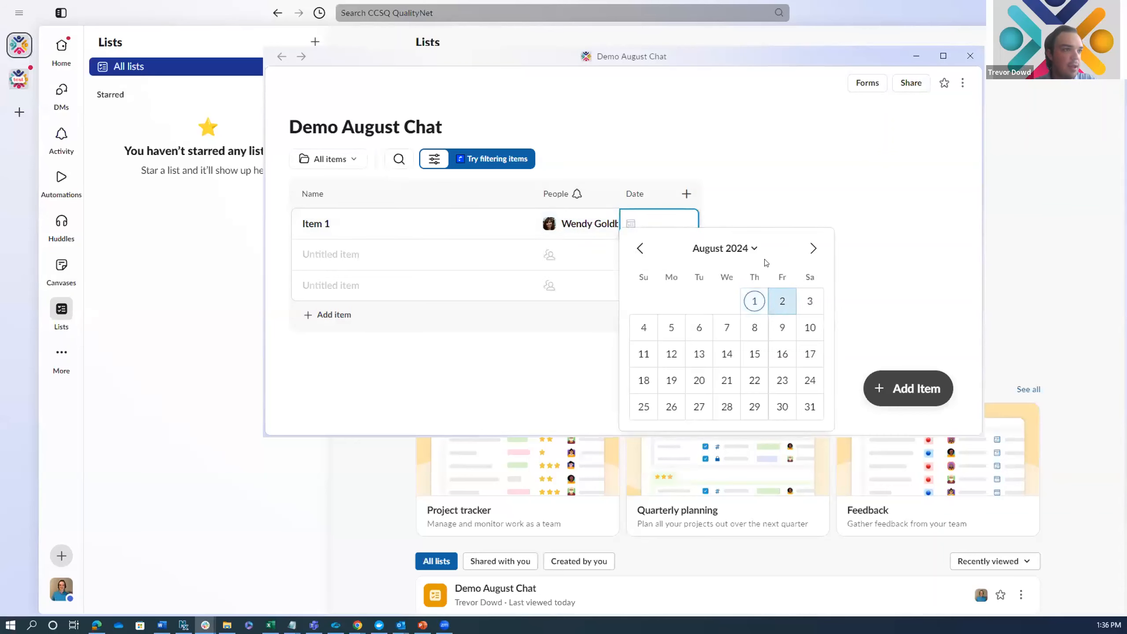
left_click(782, 301)
left_click(767, 226)
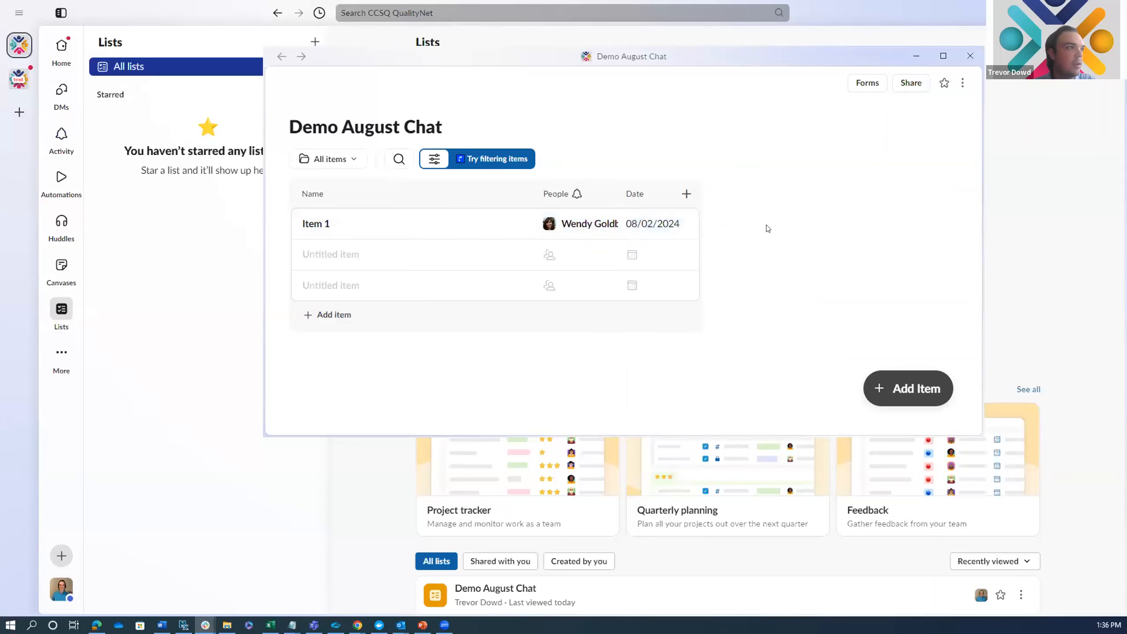
Step: Add a new field named "Description" with the Text field type to the list
left_click(686, 195)
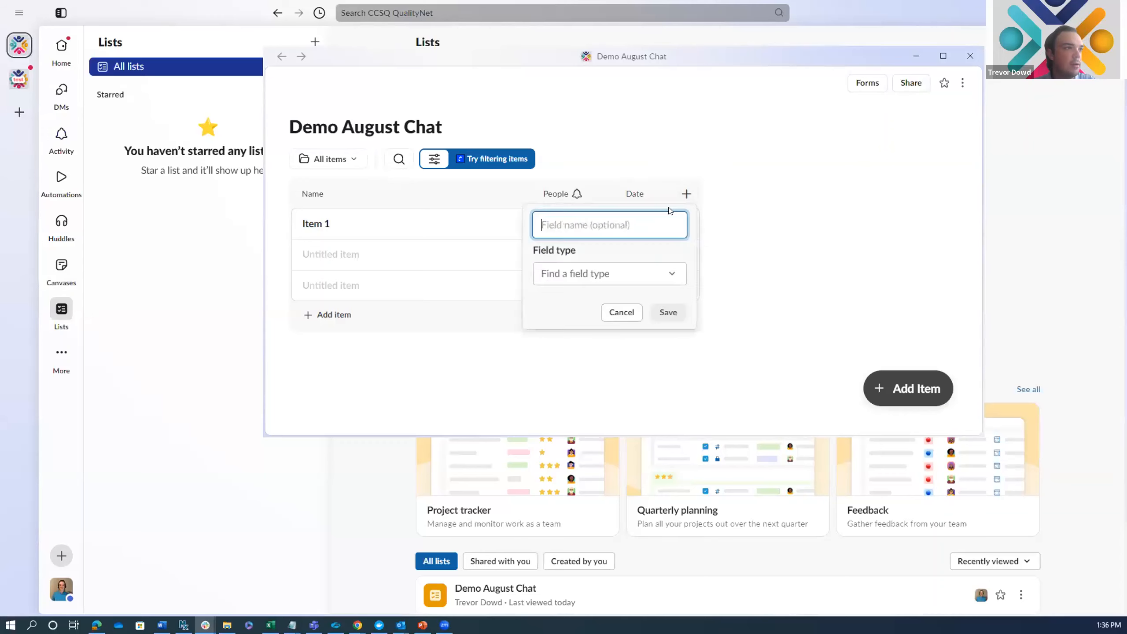
left_click(807, 178)
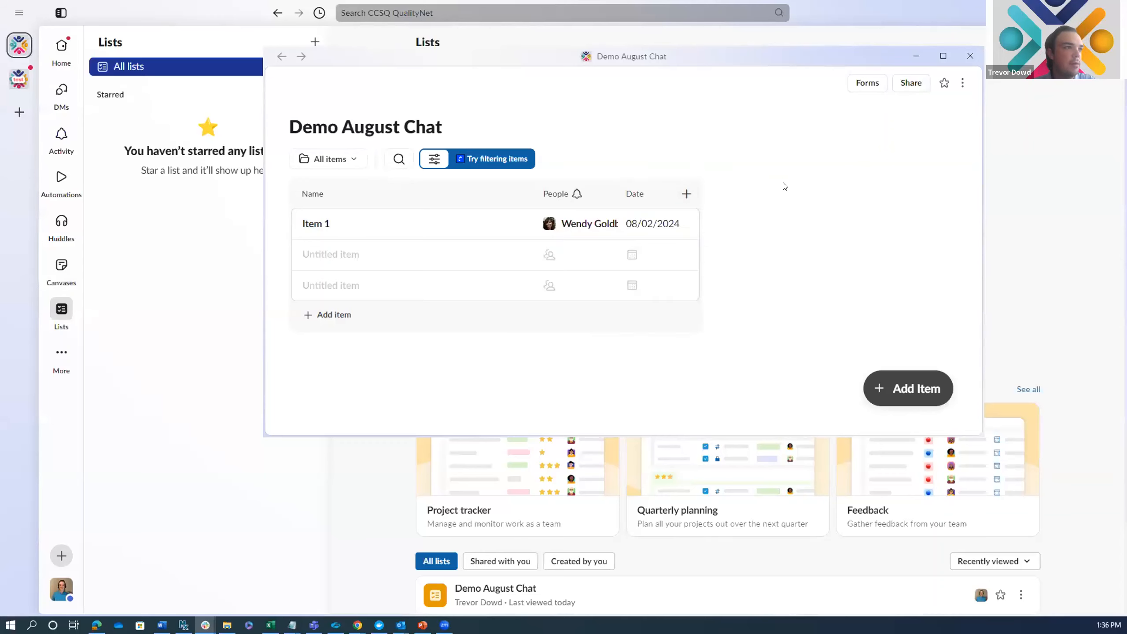
left_click(687, 195)
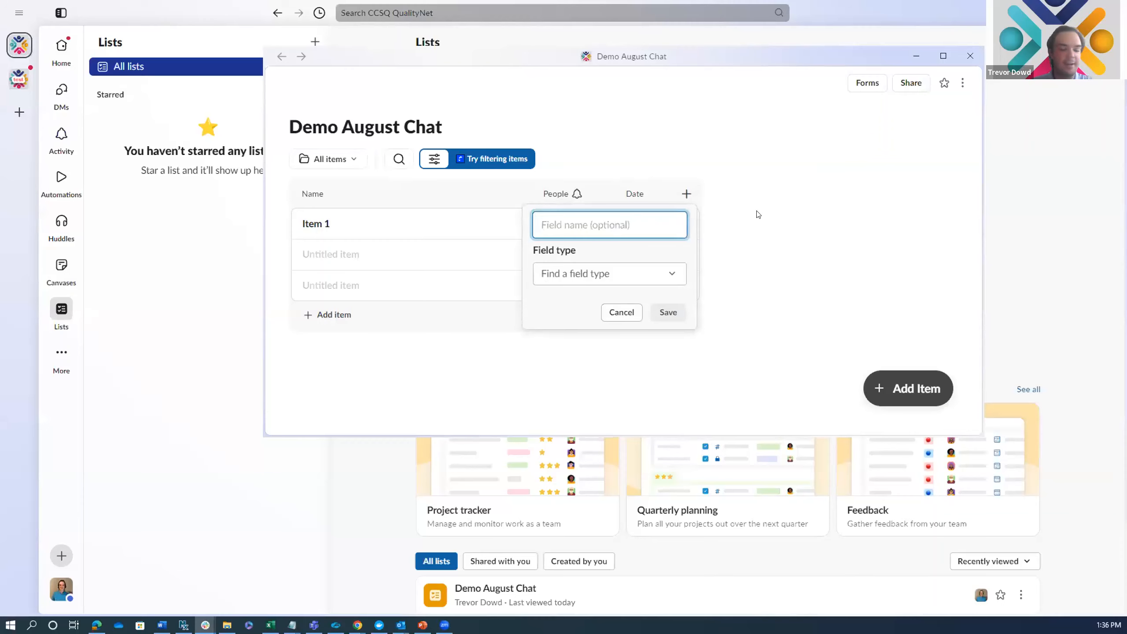
type("Descr")
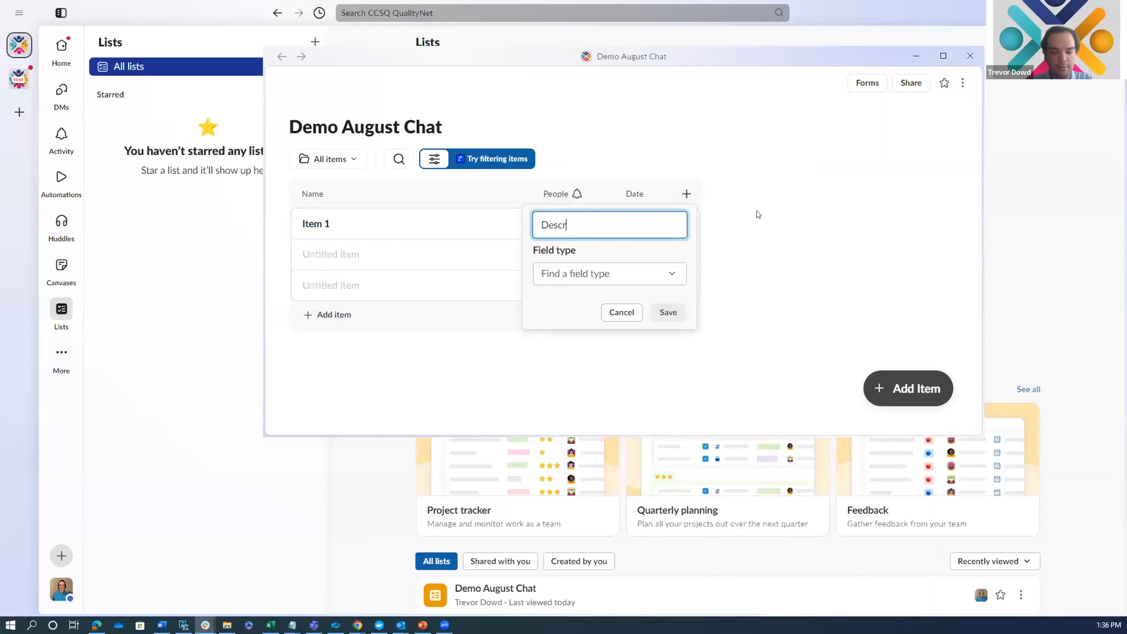
type("iption")
left_click(655, 275)
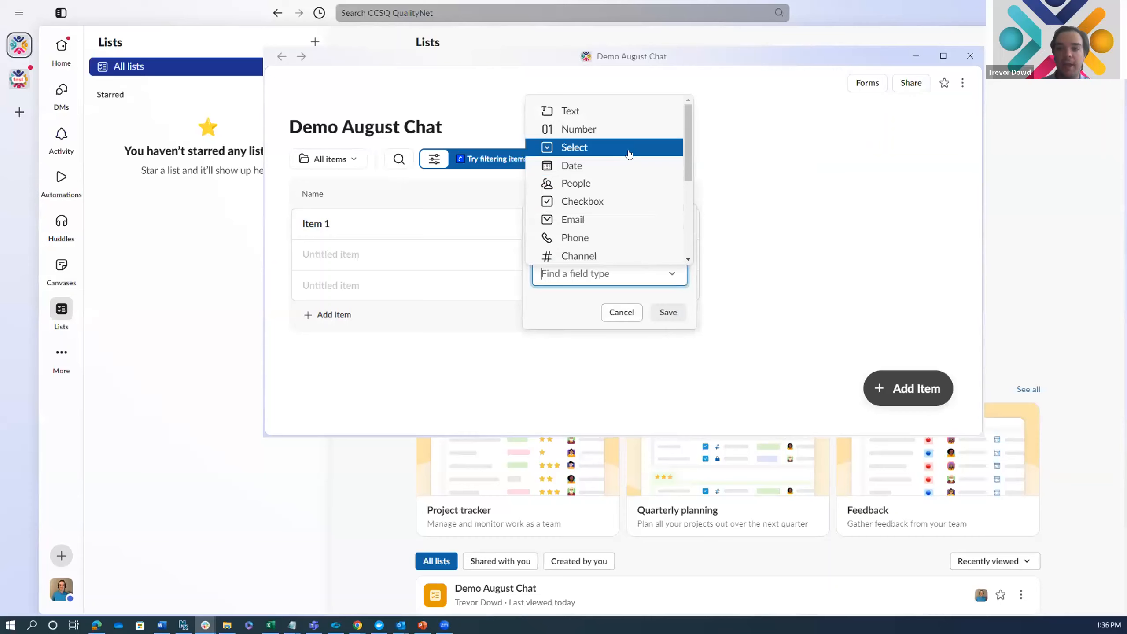
scroll(624, 158, "down", 3)
scroll(624, 157, "up", 3)
left_click(613, 112)
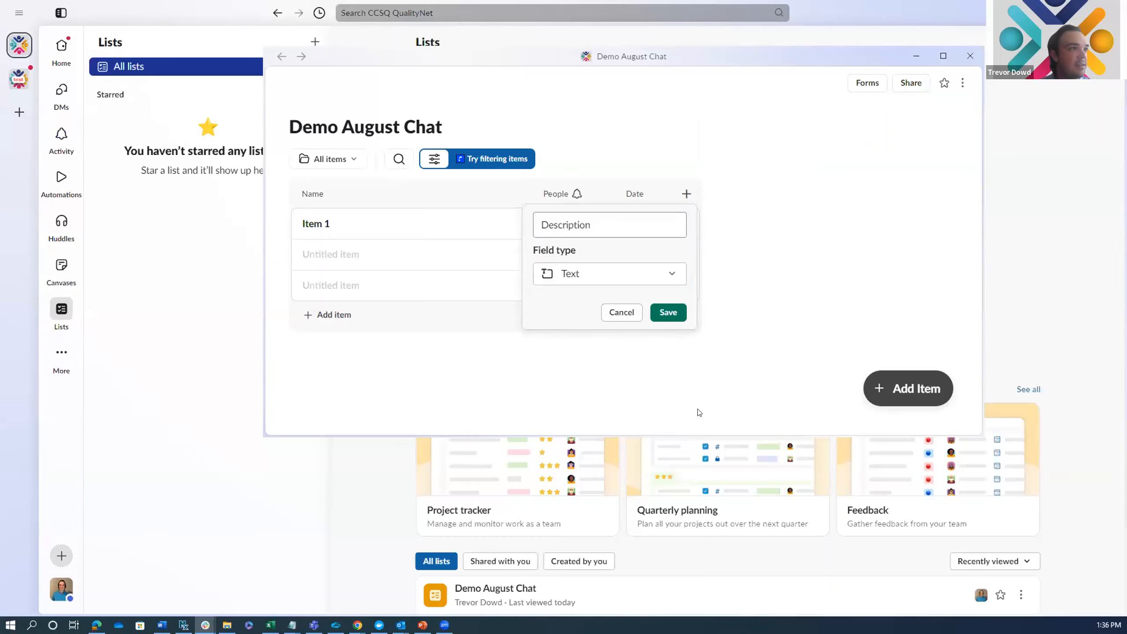
left_click(669, 317)
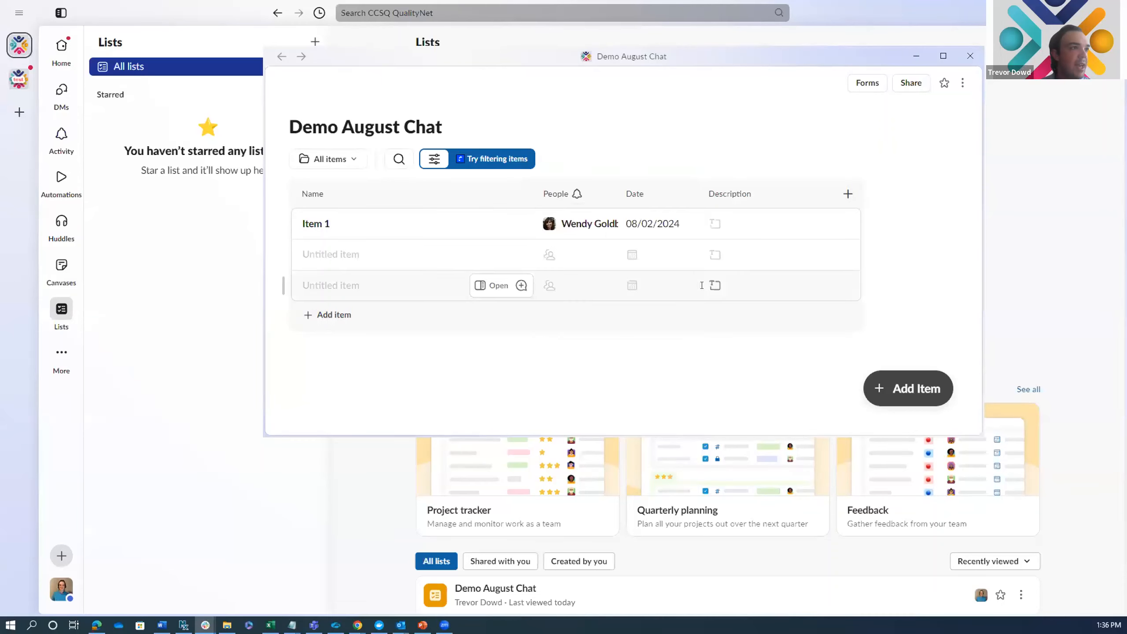
Step: Fill in Item 1's description as "Qnet Chat August 1st example"
left_click(745, 220)
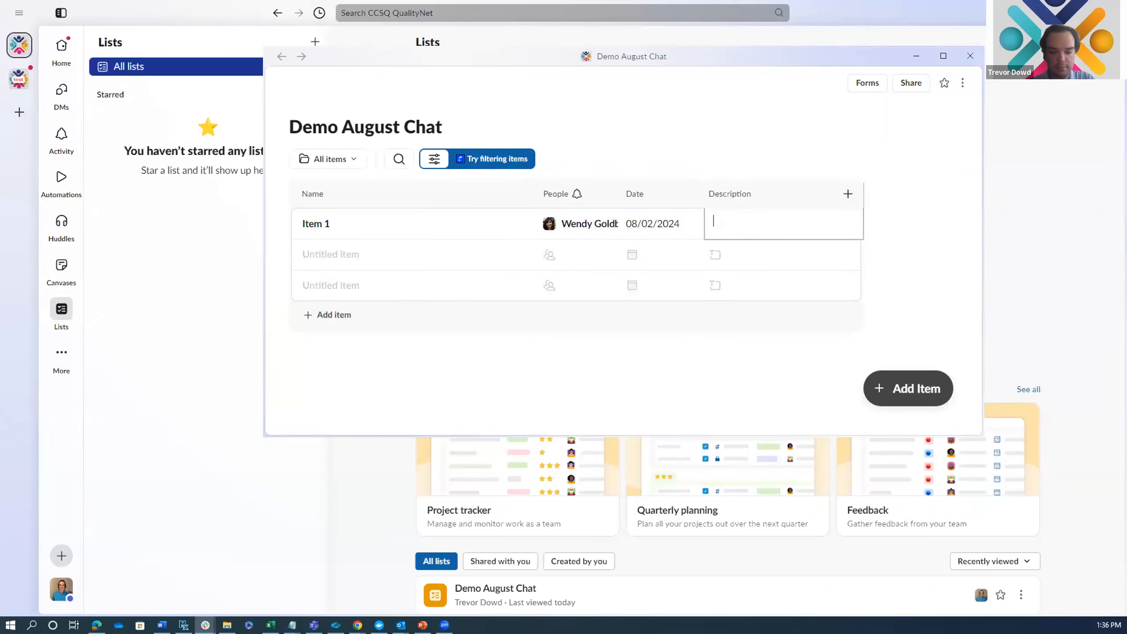
type("Qn")
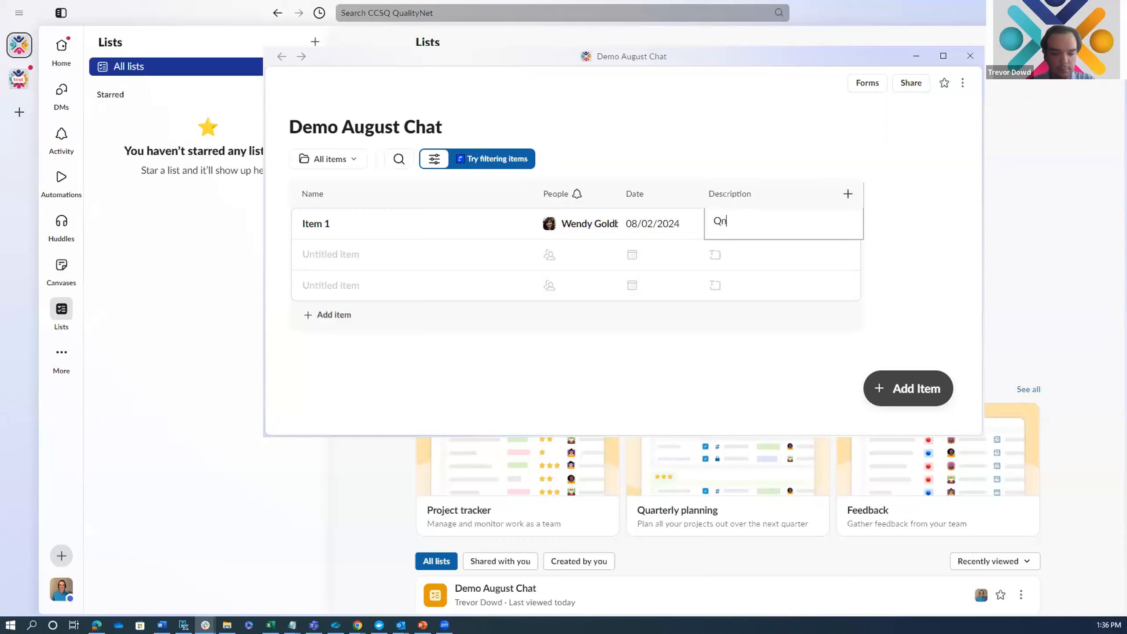
type("et Chat ")
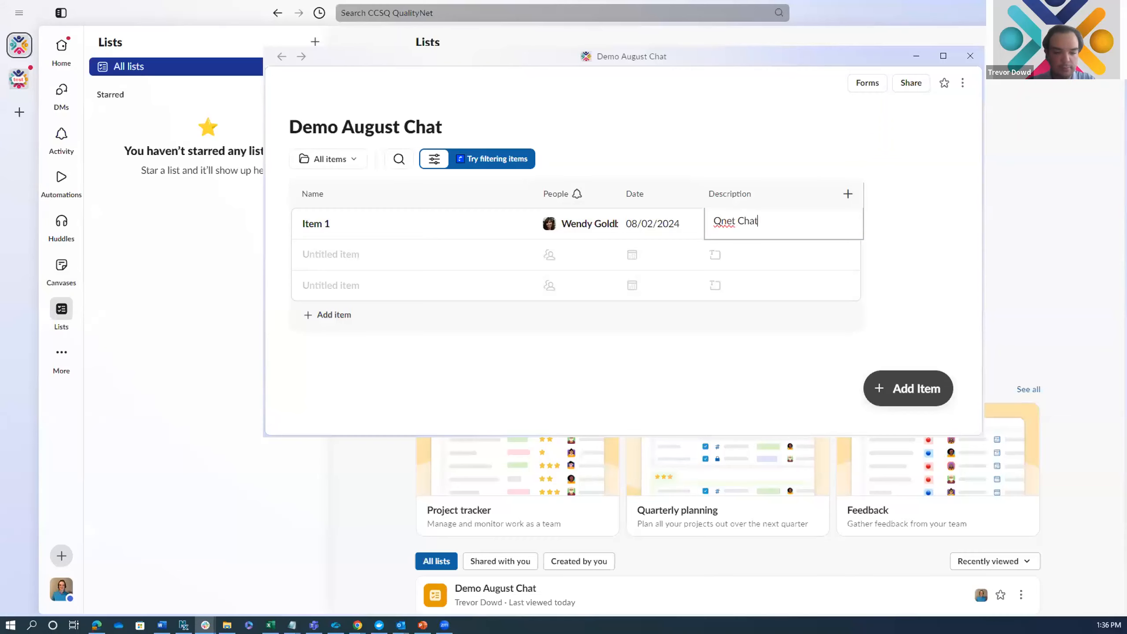
type("August 1st e")
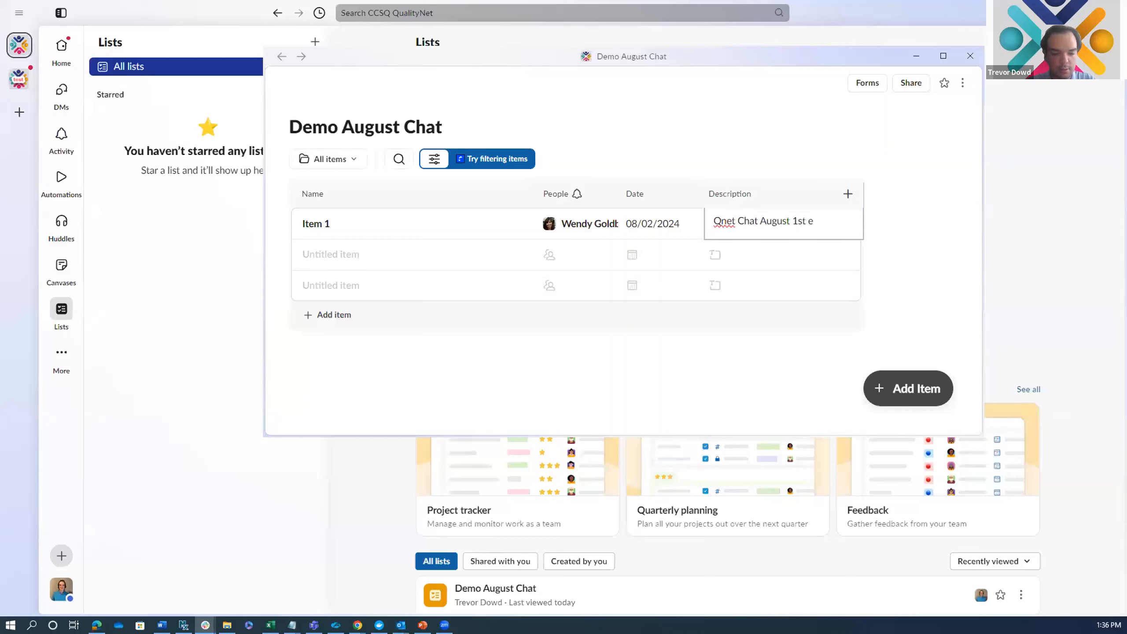
type("xample")
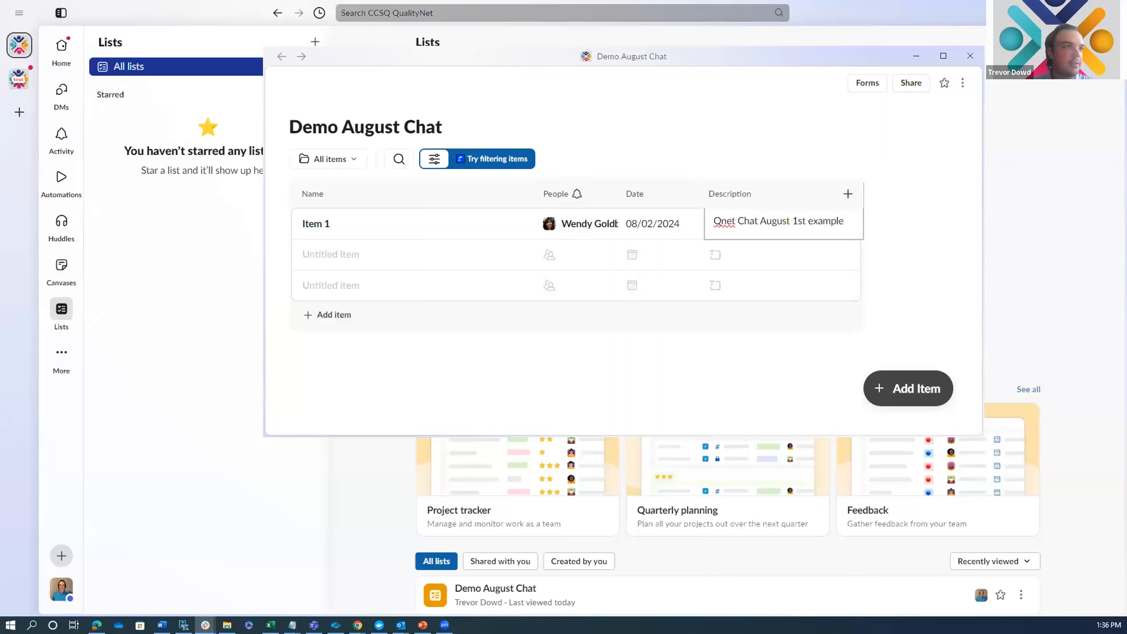
left_click(916, 249)
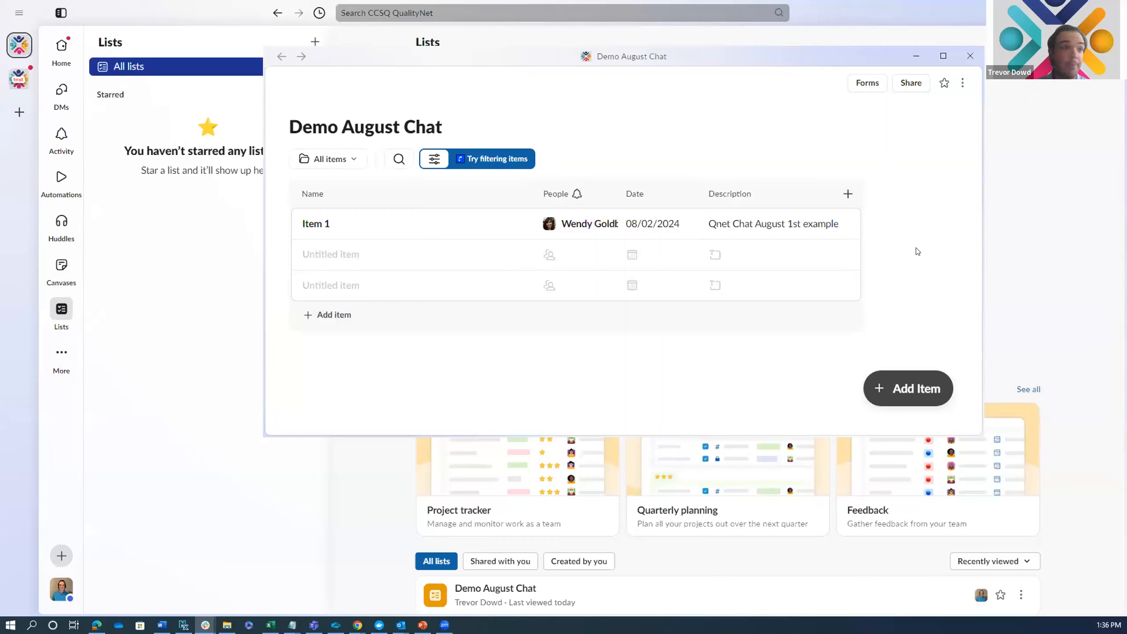
Step: Add the comment "Working on it now" to Item 1's thread and close the thread
mouse_move(493, 228)
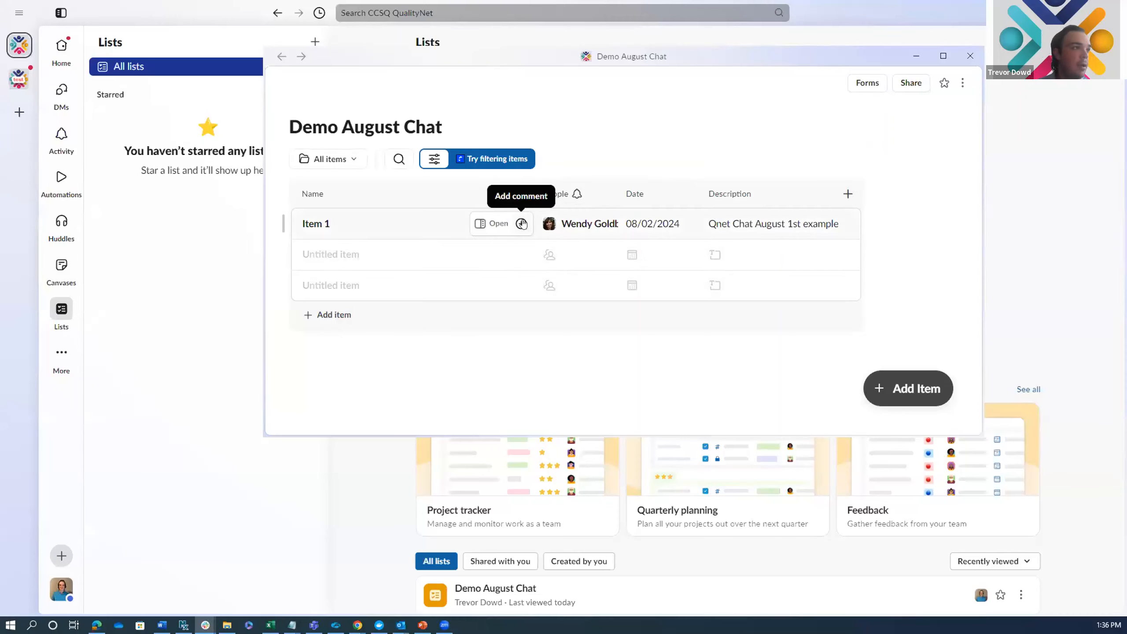
left_click(523, 223)
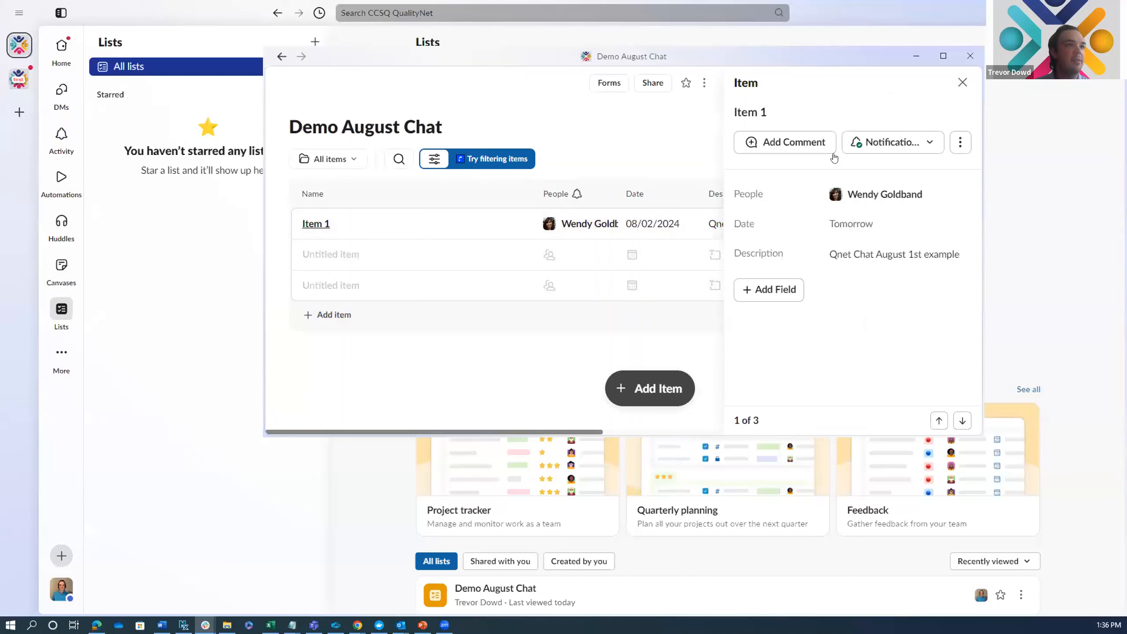
left_click(802, 141)
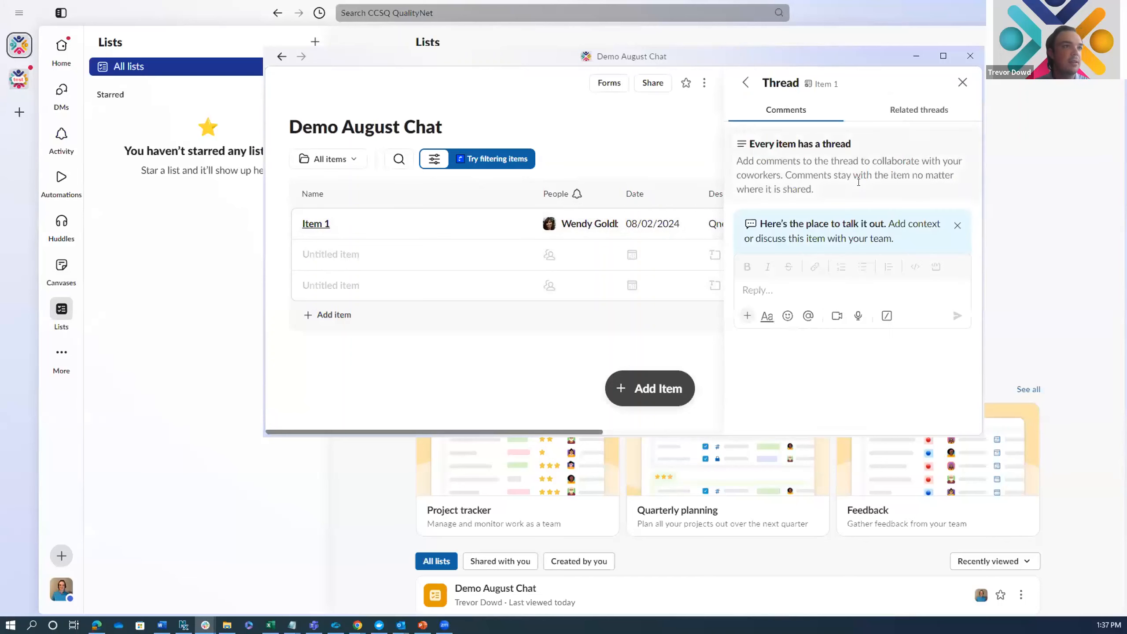
left_click(784, 296)
type("Work")
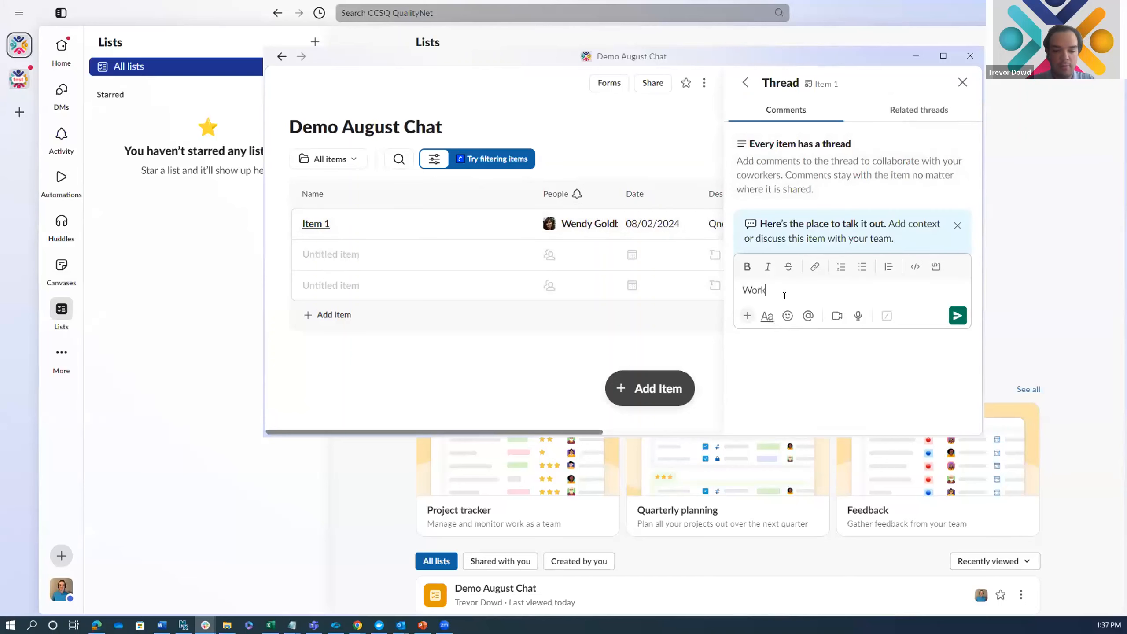
type("ing on it now")
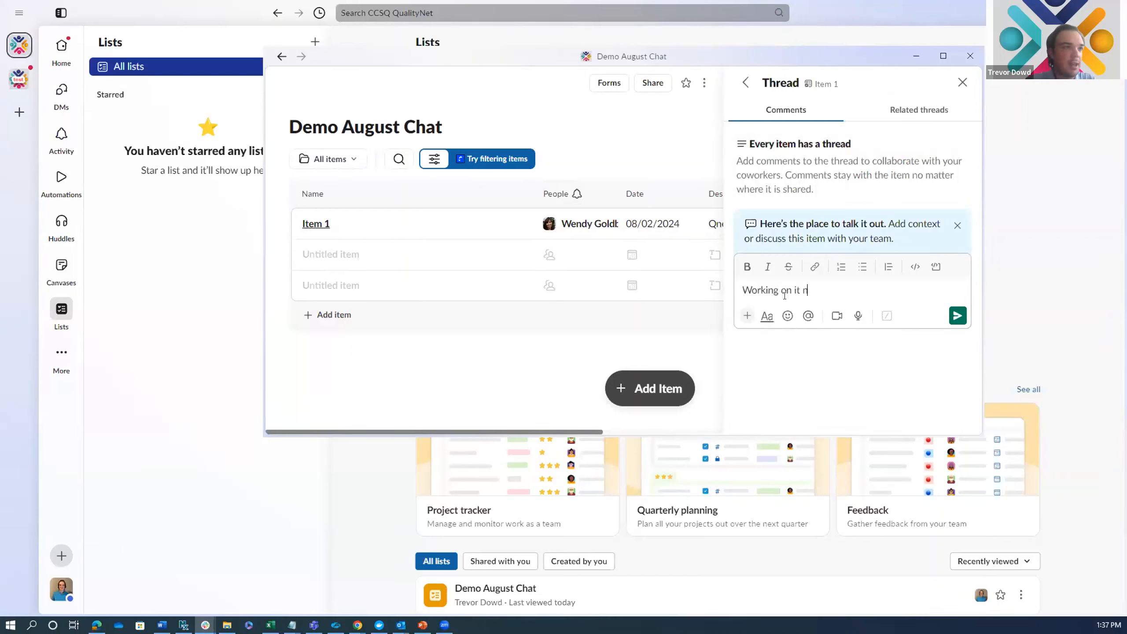
left_click(957, 315)
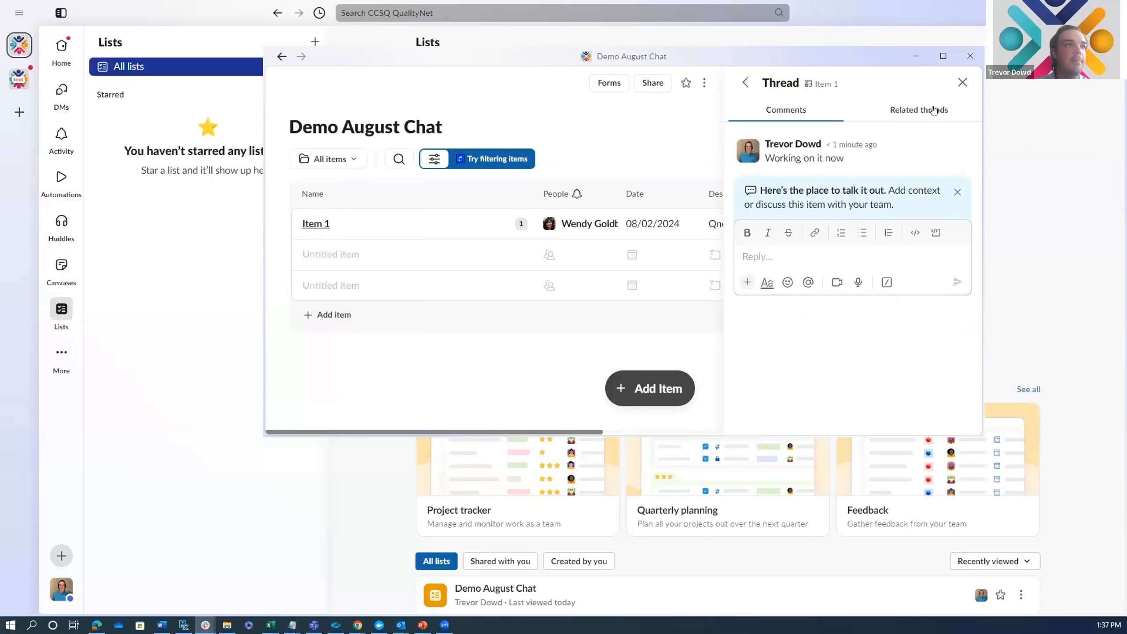
mouse_move(893, 142)
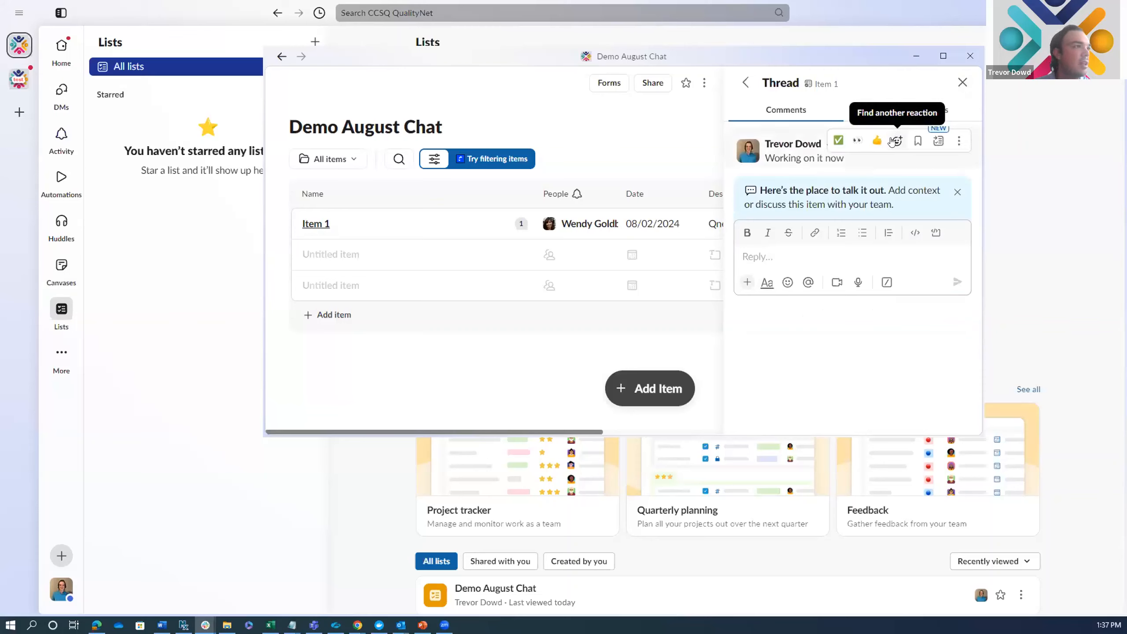
left_click(961, 83)
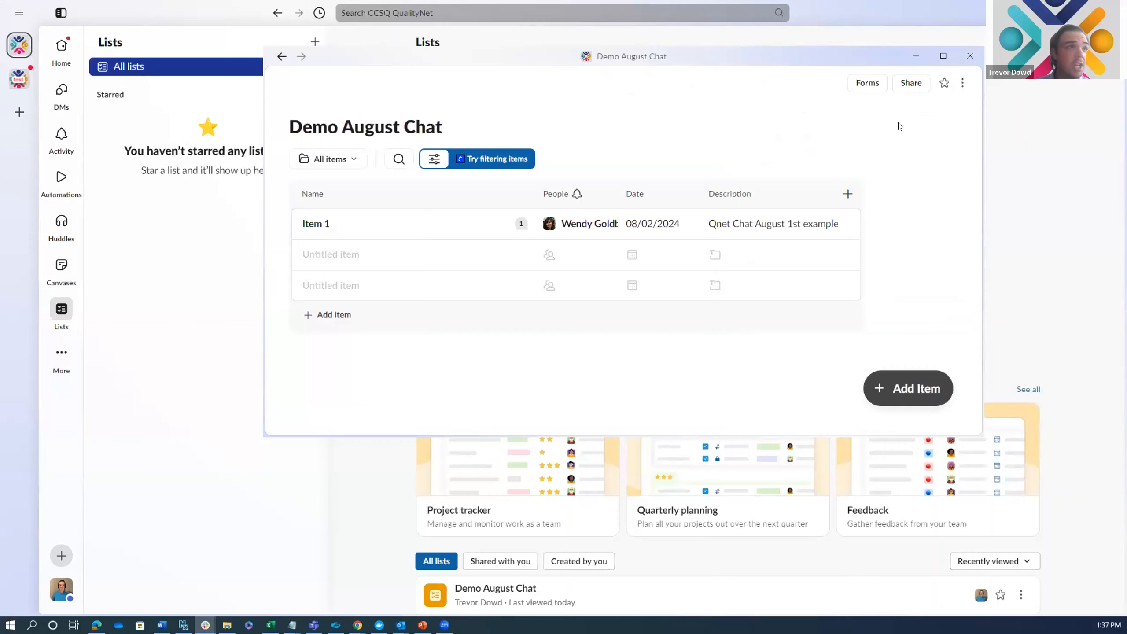
Step: Share the Demo August Chat list with the slack-fam channel, with Can edit access
left_click(909, 84)
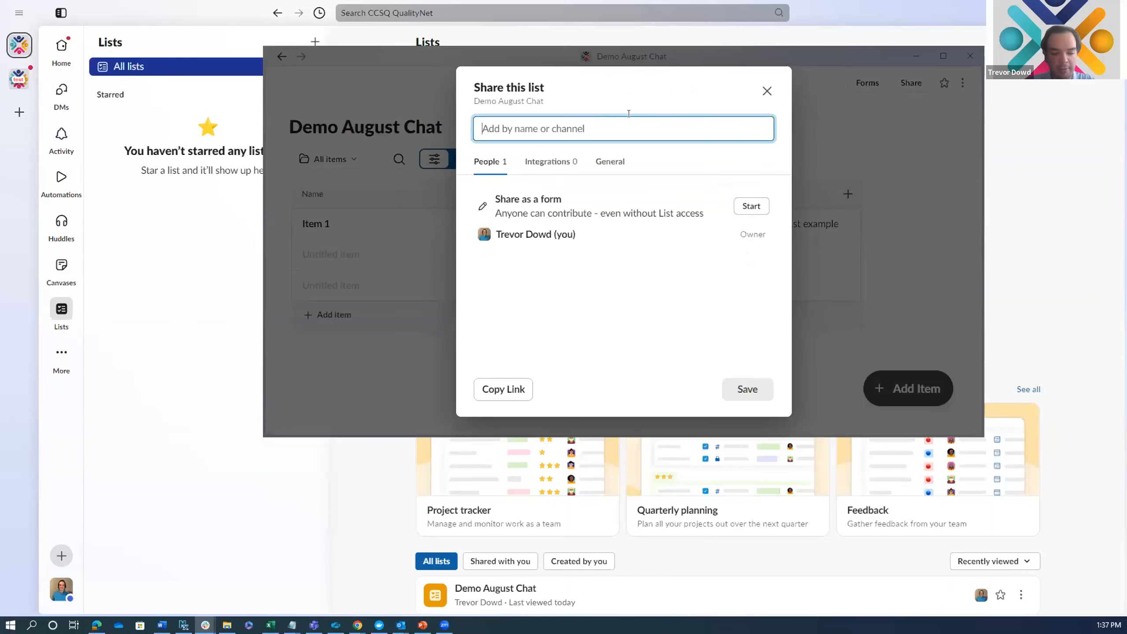
type("slack")
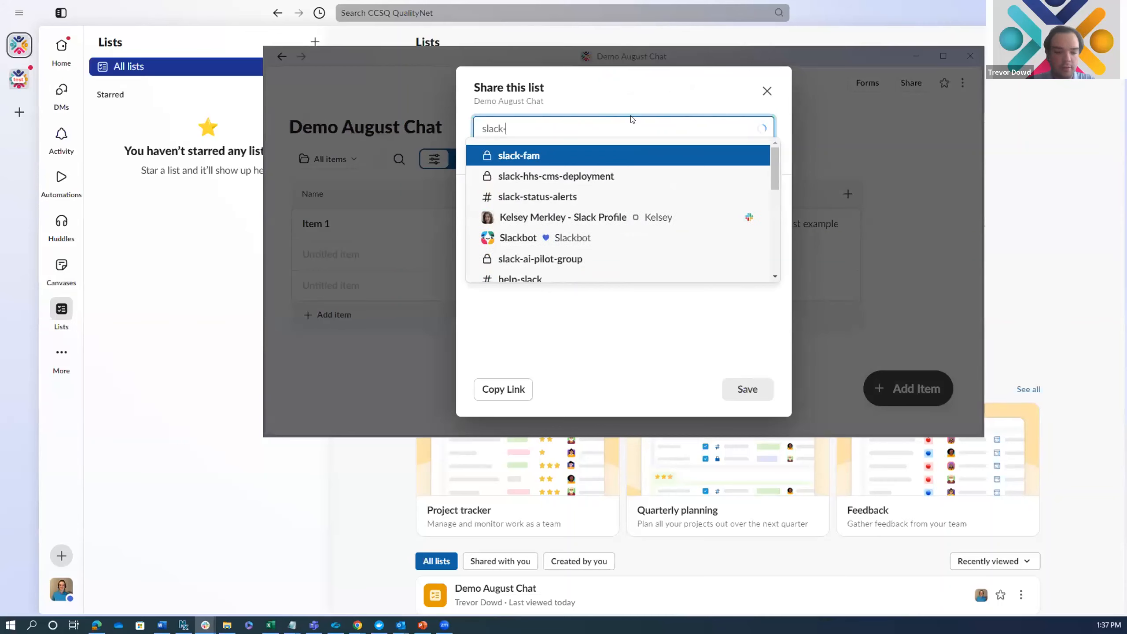
type("-fam")
key("Return")
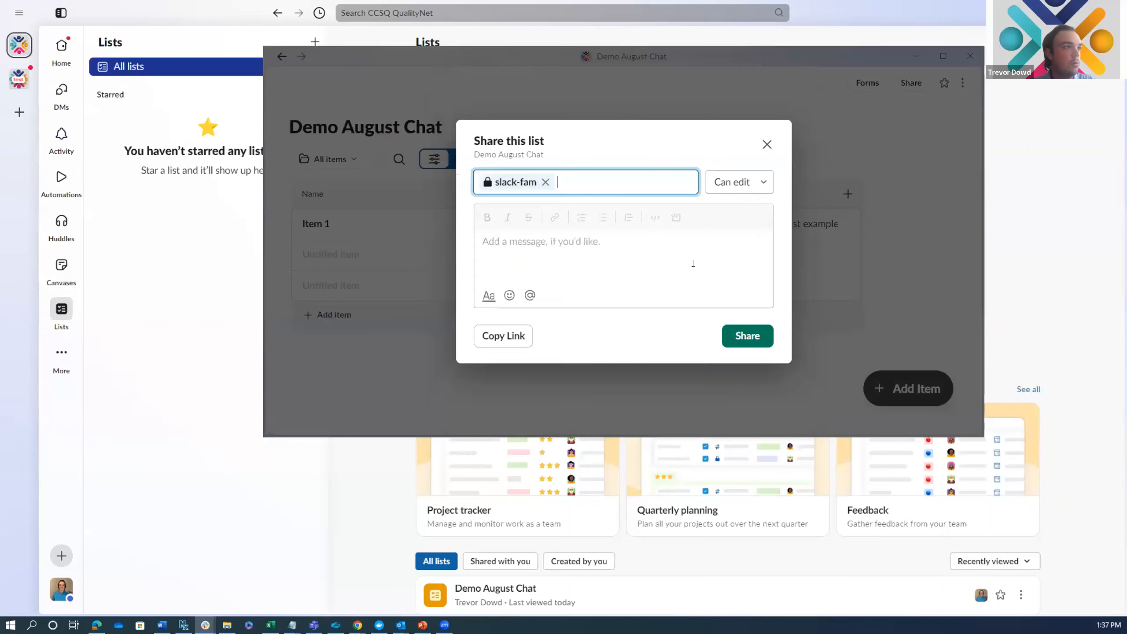
left_click(753, 341)
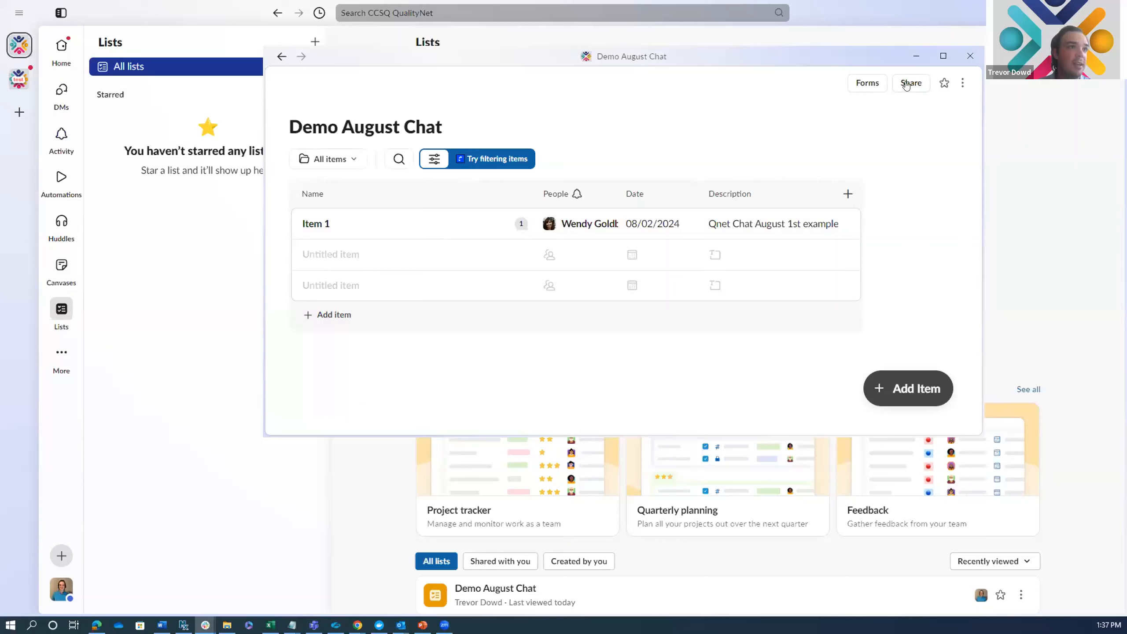
Step: Create a new view of the list named "Example 2" with the Board layout and no grouping option
left_click(338, 158)
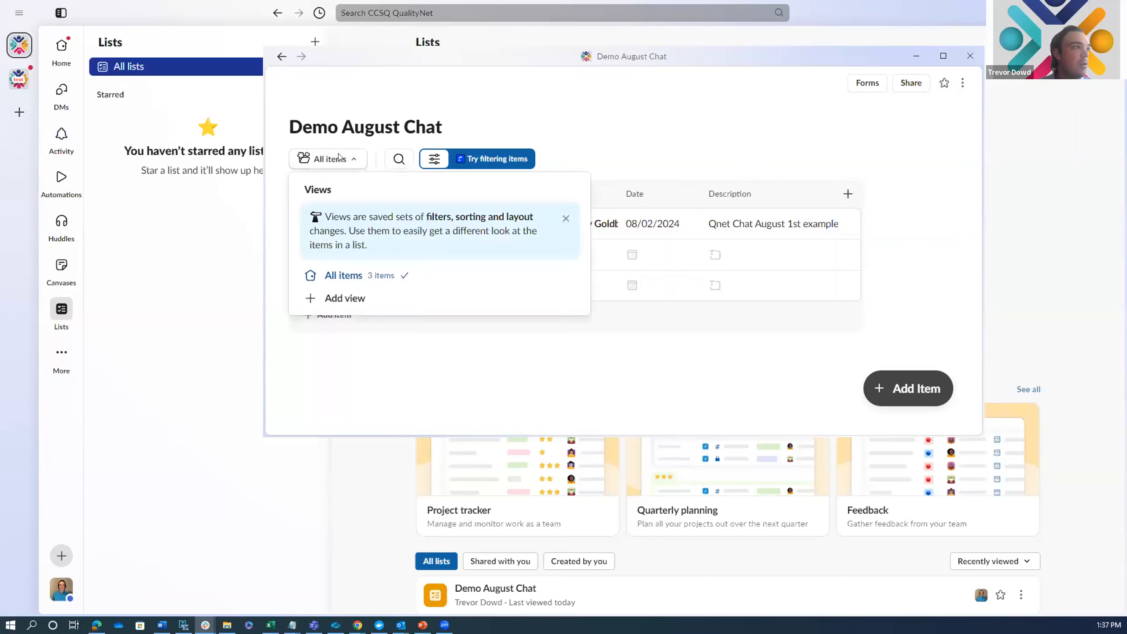
left_click(597, 147)
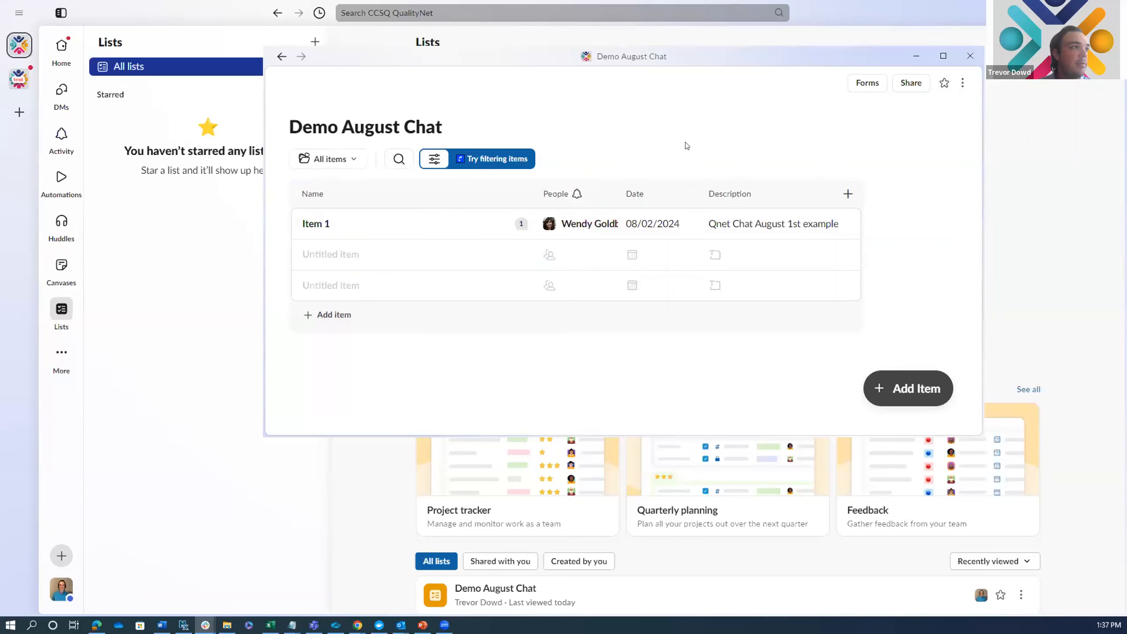
left_click(325, 159)
left_click(350, 295)
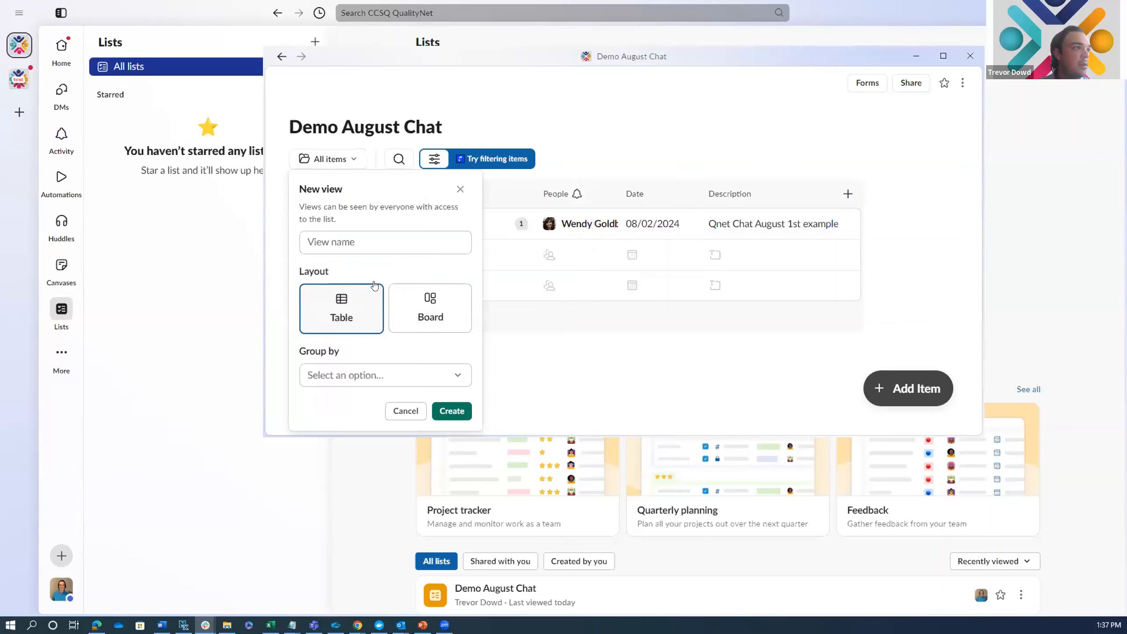
left_click(457, 313)
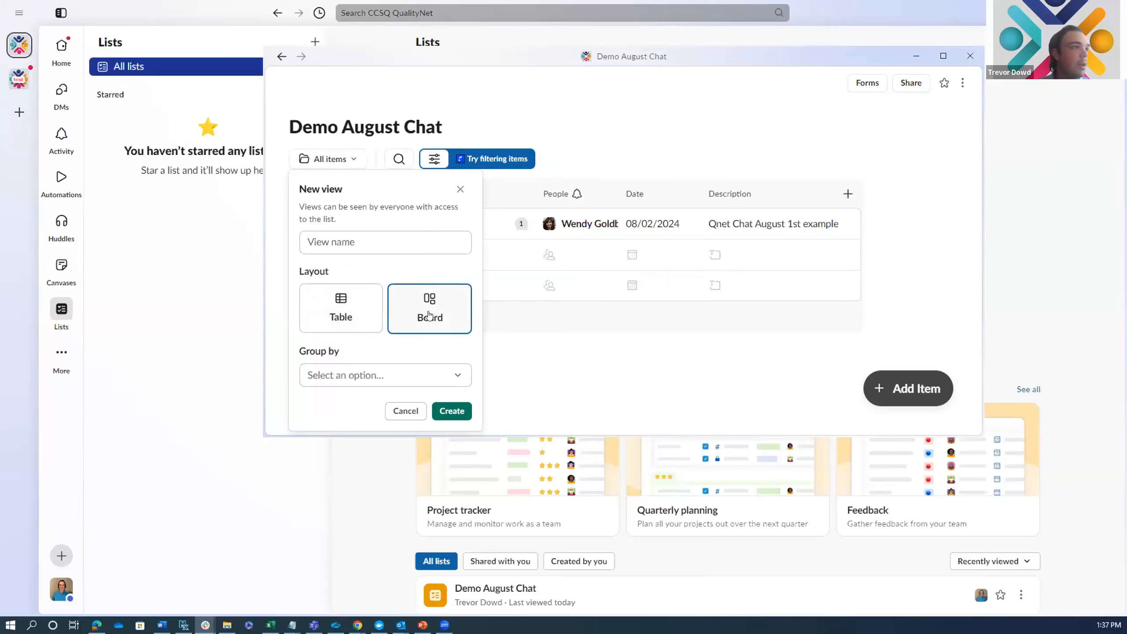
left_click(370, 240)
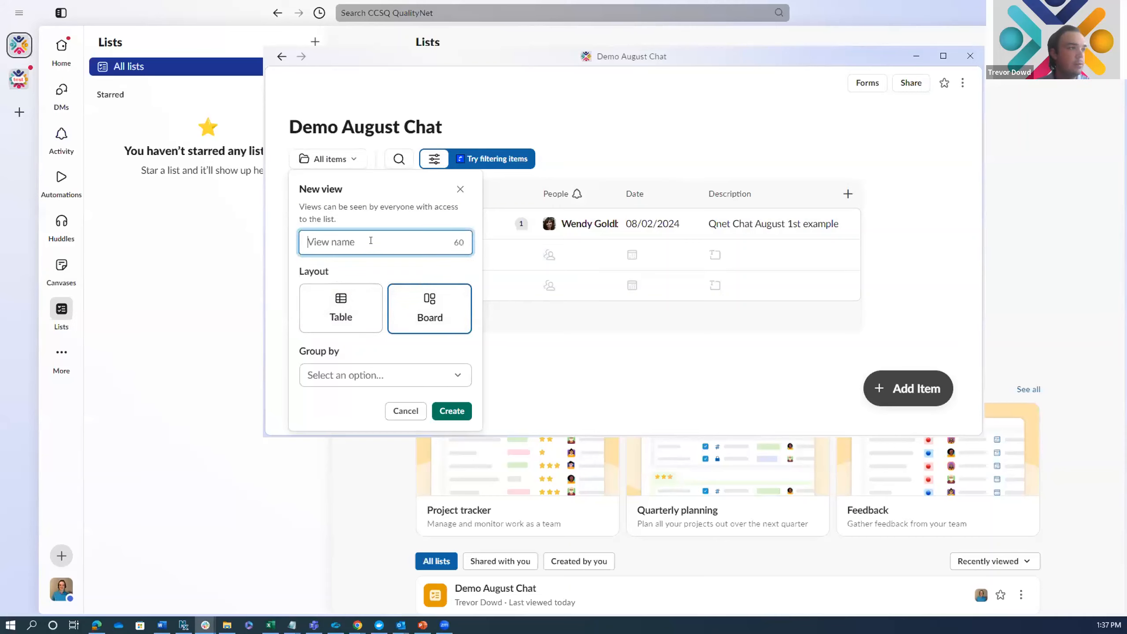
type("Example 2")
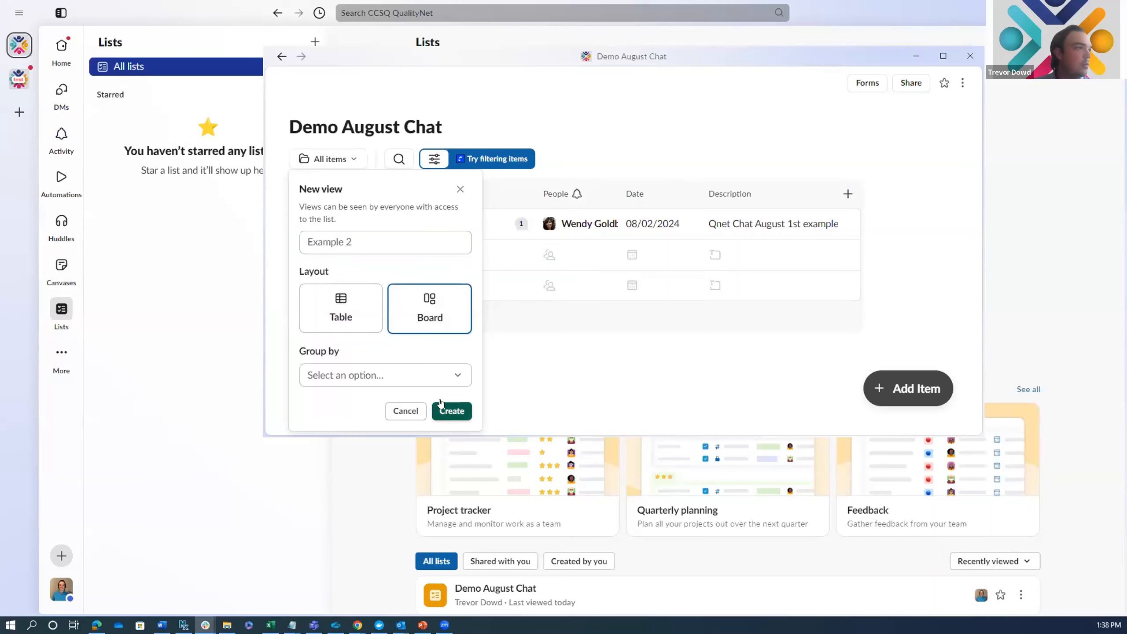
left_click(432, 371)
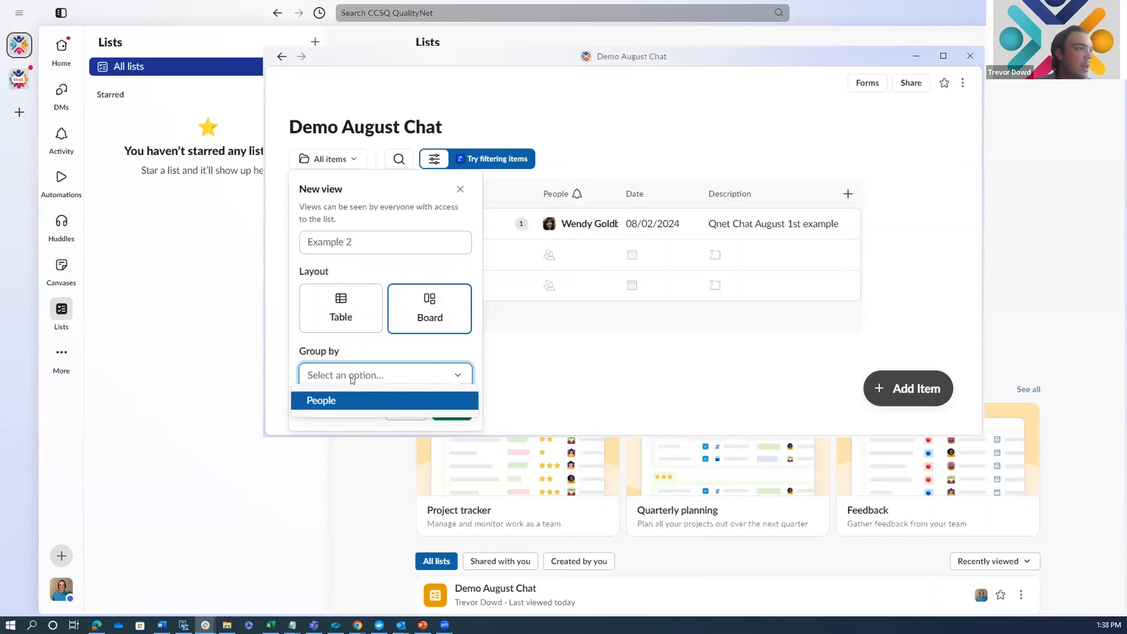
left_click(394, 353)
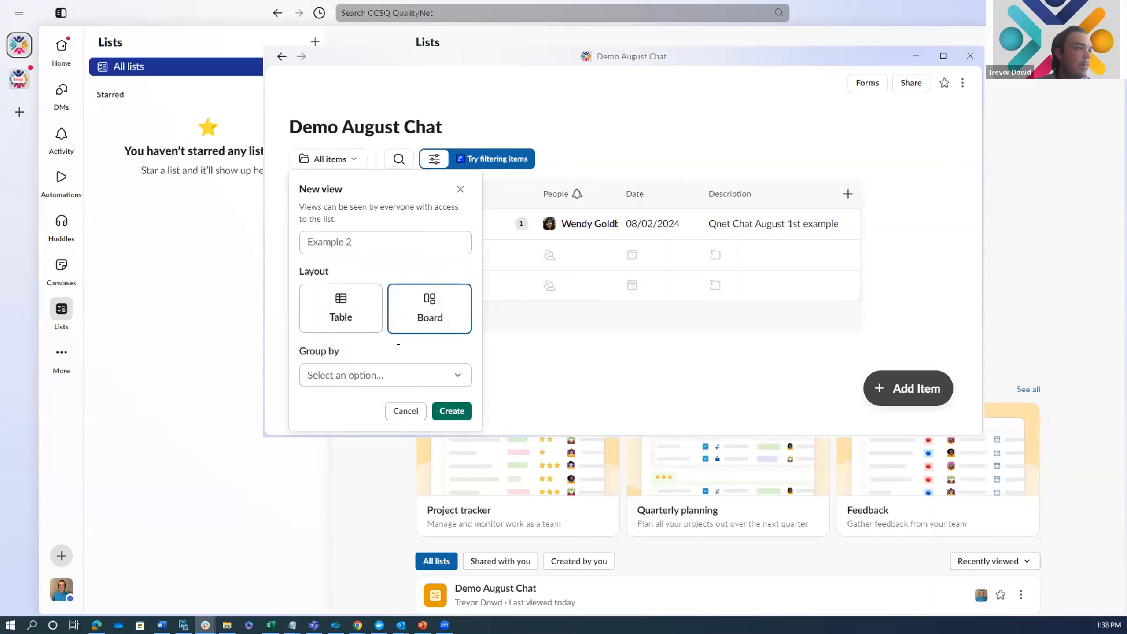
left_click(459, 412)
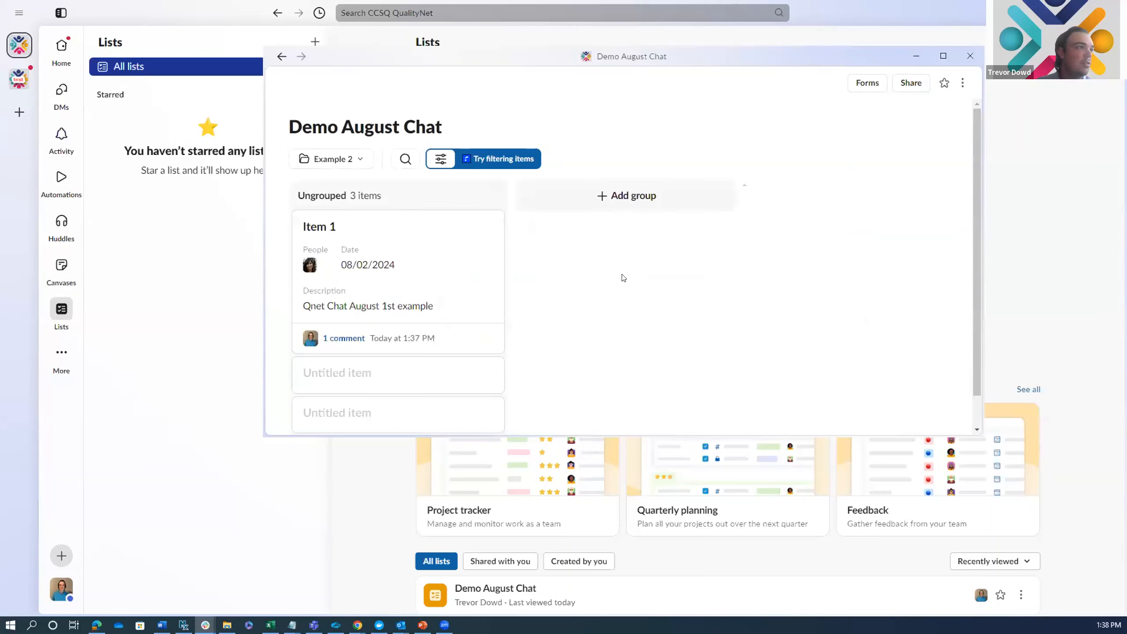
Step: Look over the Example 2 board and switch the list back to the All items view
scroll(622, 278, "down", 1)
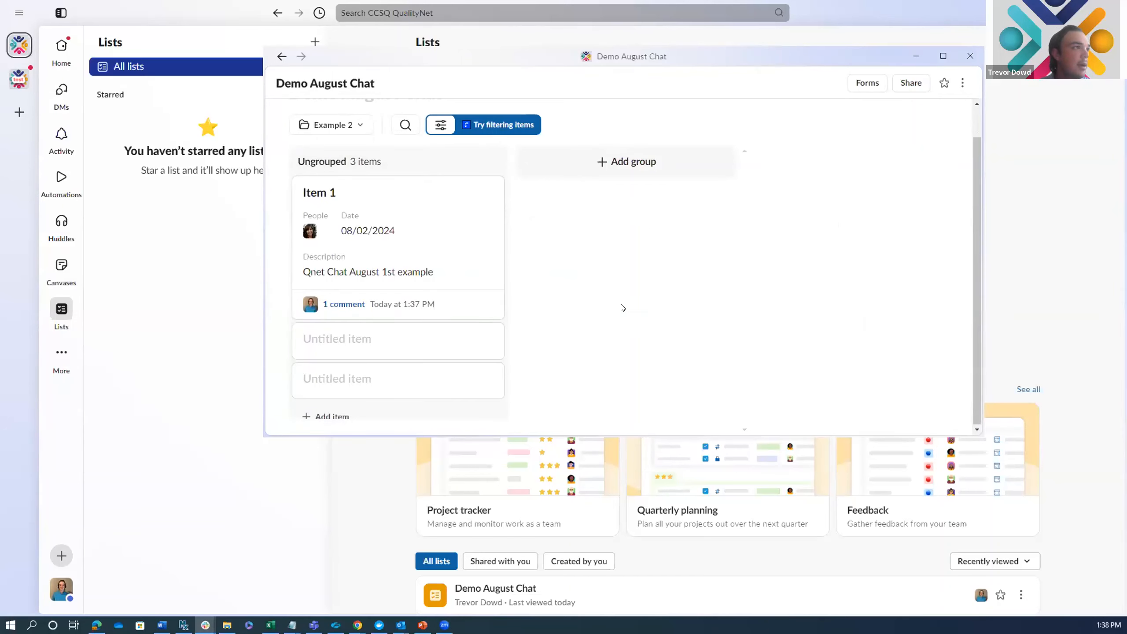
scroll(622, 307, "up", 1)
left_click(333, 157)
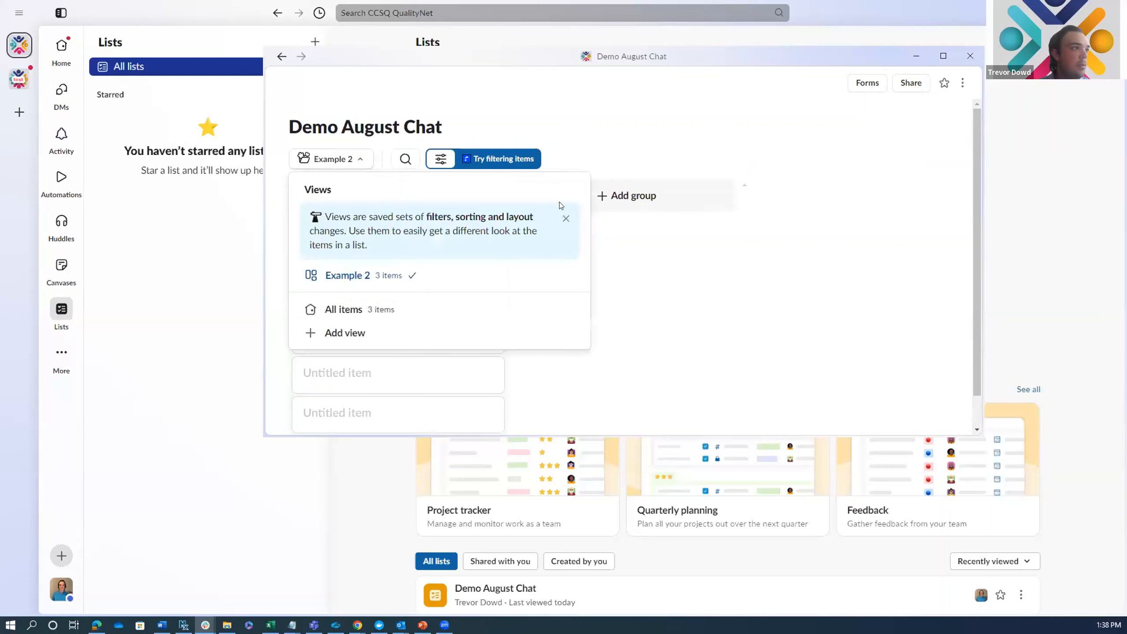
left_click(410, 315)
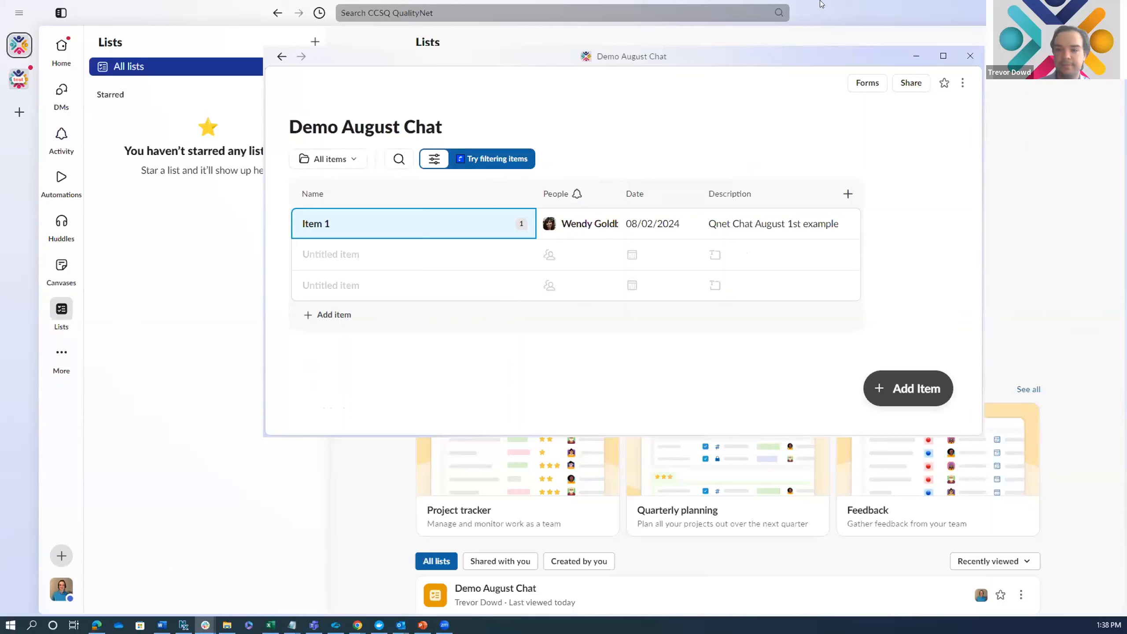
Step: Close the Demo August Chat list window and advance the slide presentation to the "Special Guest Appearance" slide
left_click(970, 56)
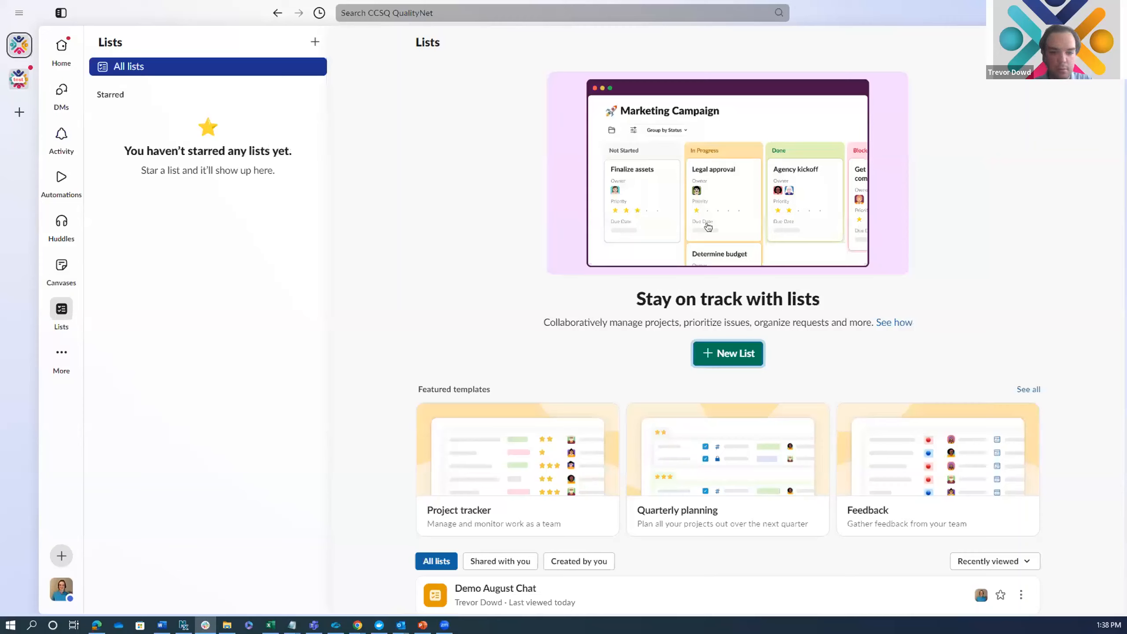
key("alt+Tab")
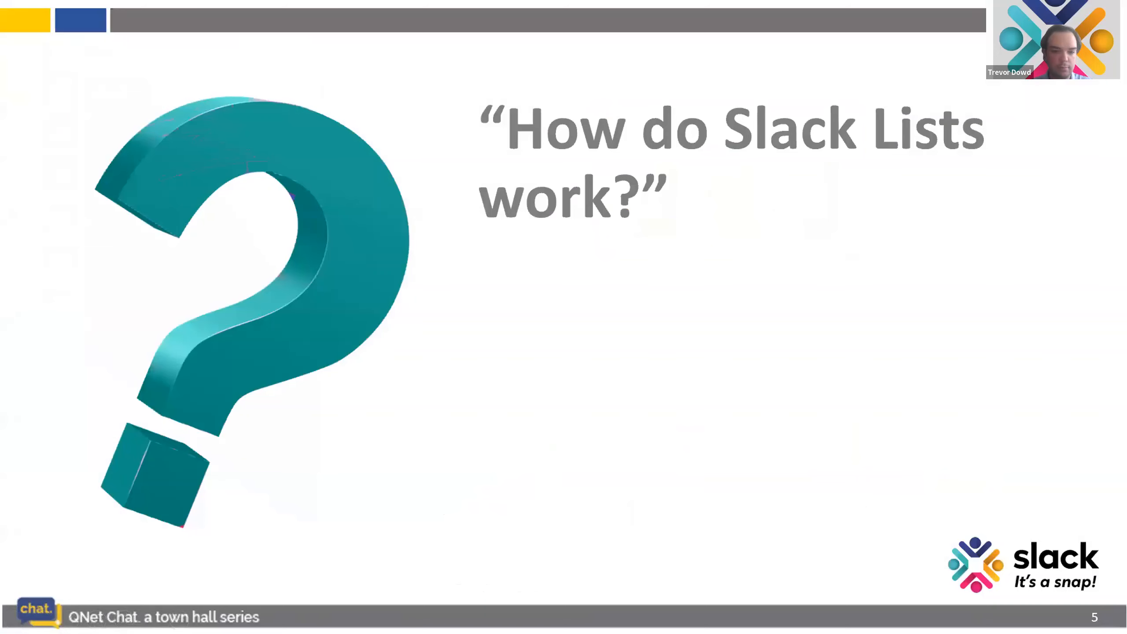
key("Right")
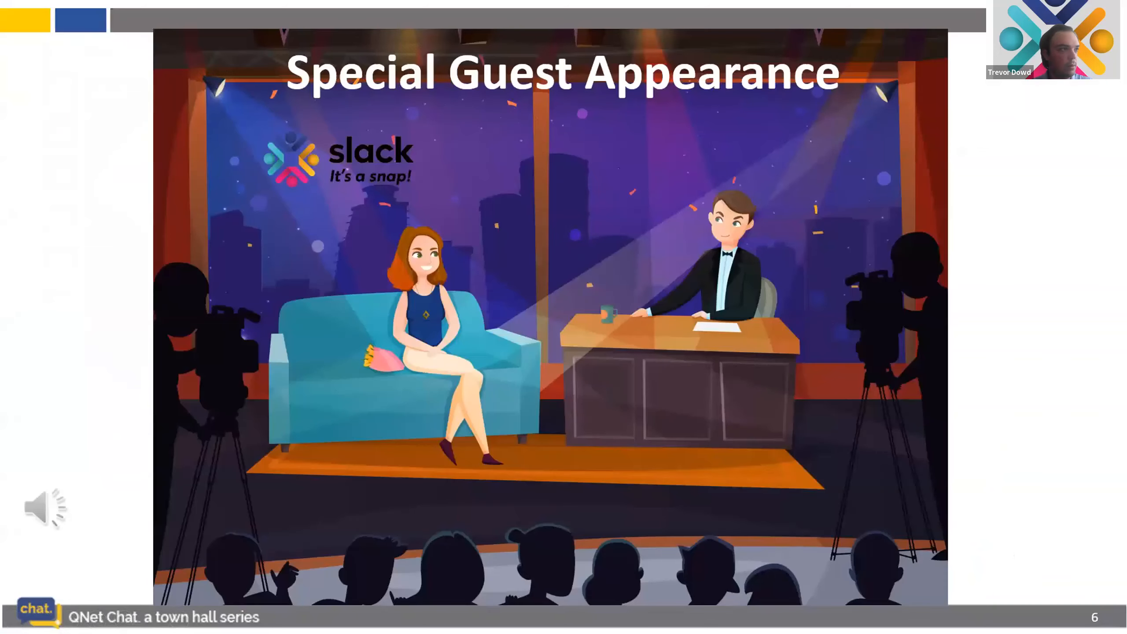